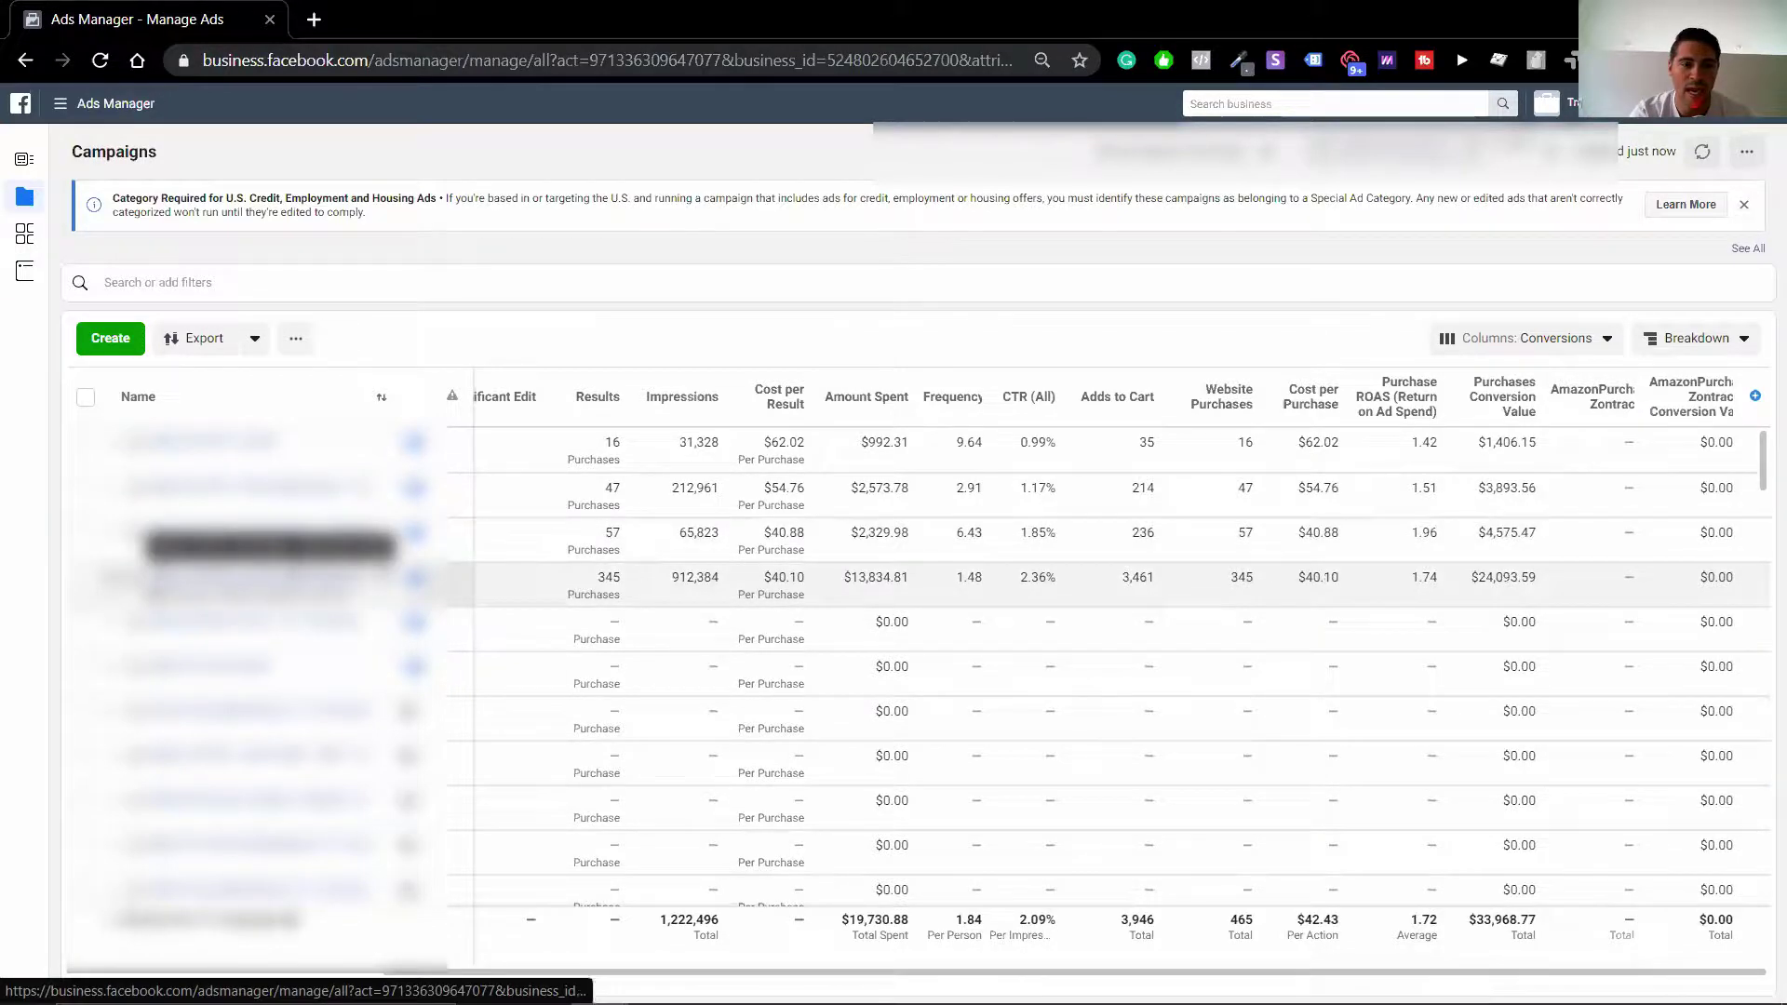
Drill into the chosen campaign to list its ad sets (345 purchases, $13,834.81 spent)
{"action": "left_click", "coordinate": [309, 545]}
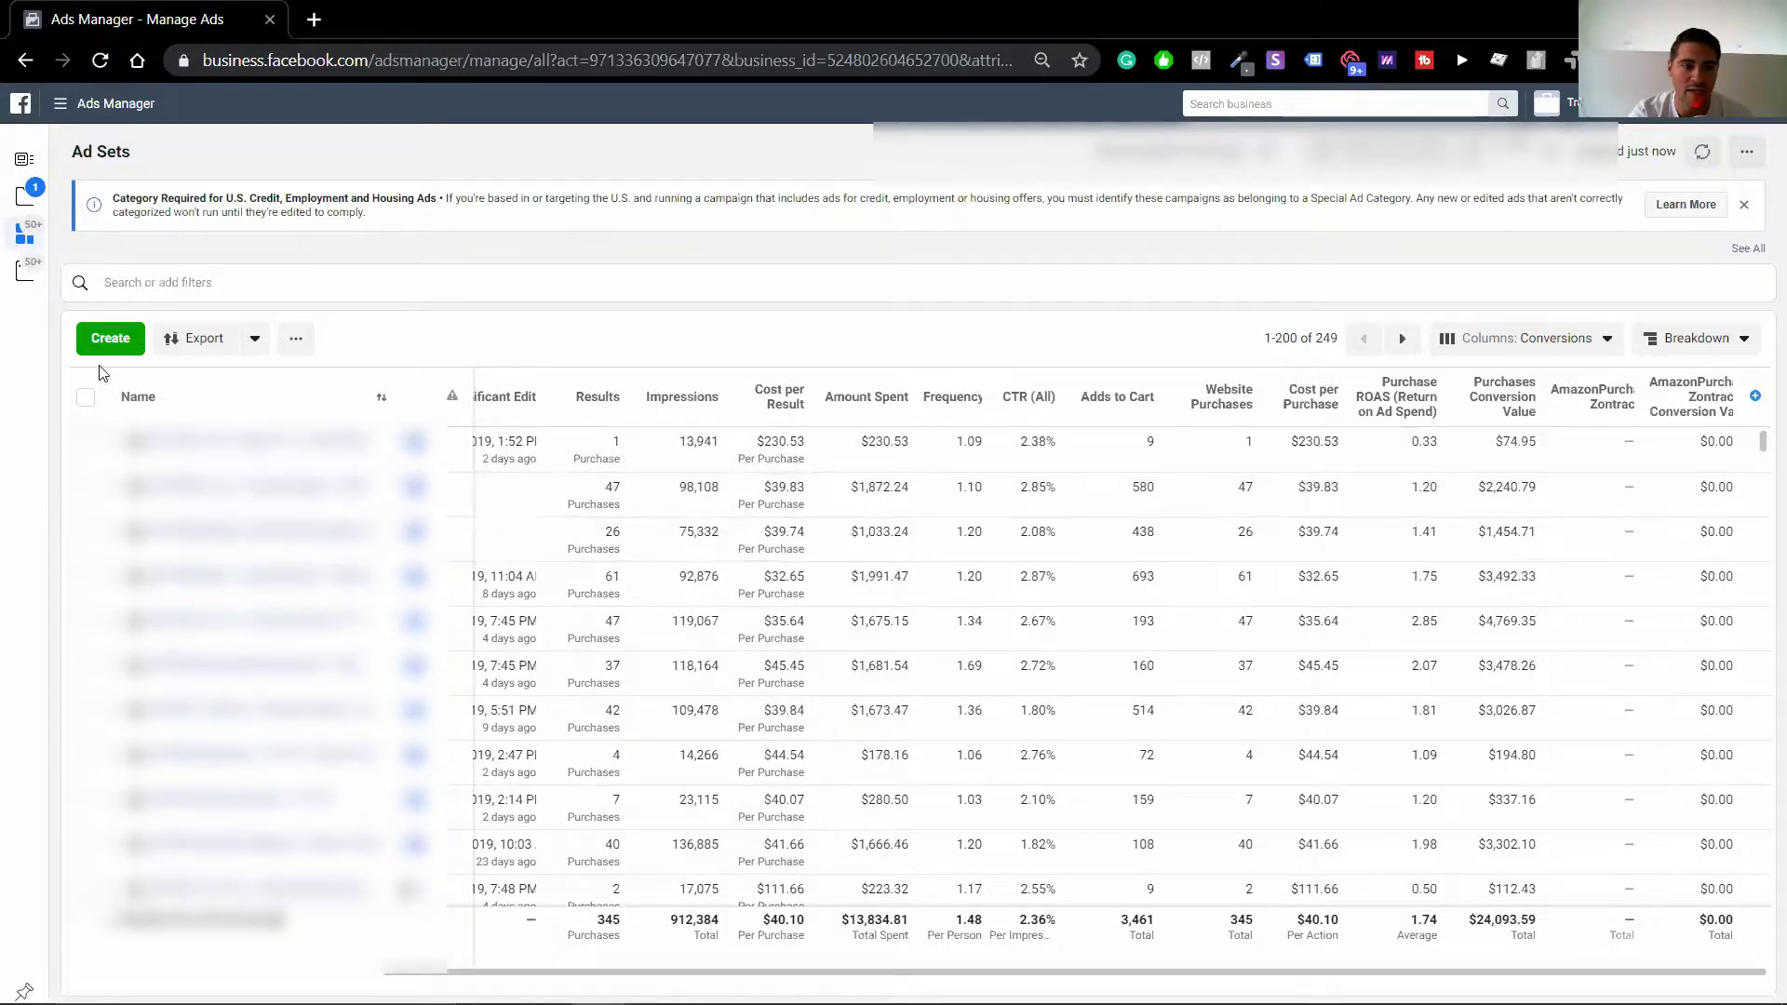
{"action": "mouse_move", "coordinate": [25, 232]}
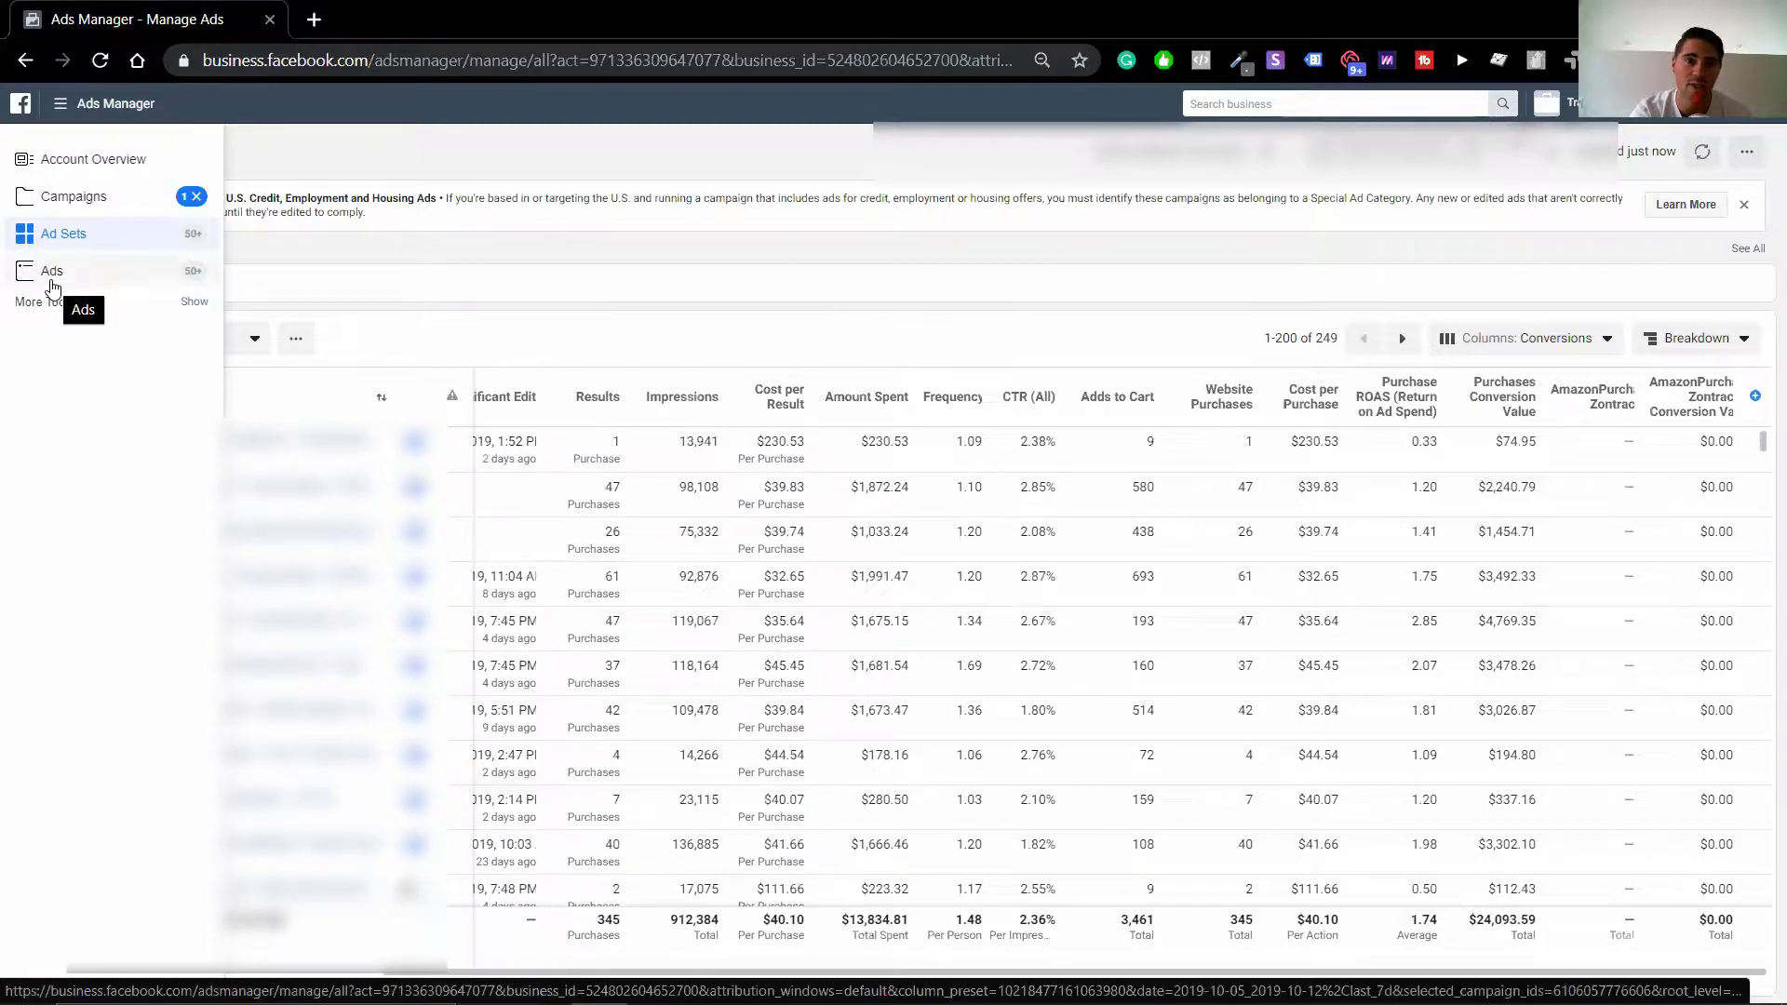
Switch to the Ads view and tick ad rows one by one for a bulk edit
{"action": "left_click", "coordinate": [51, 271]}
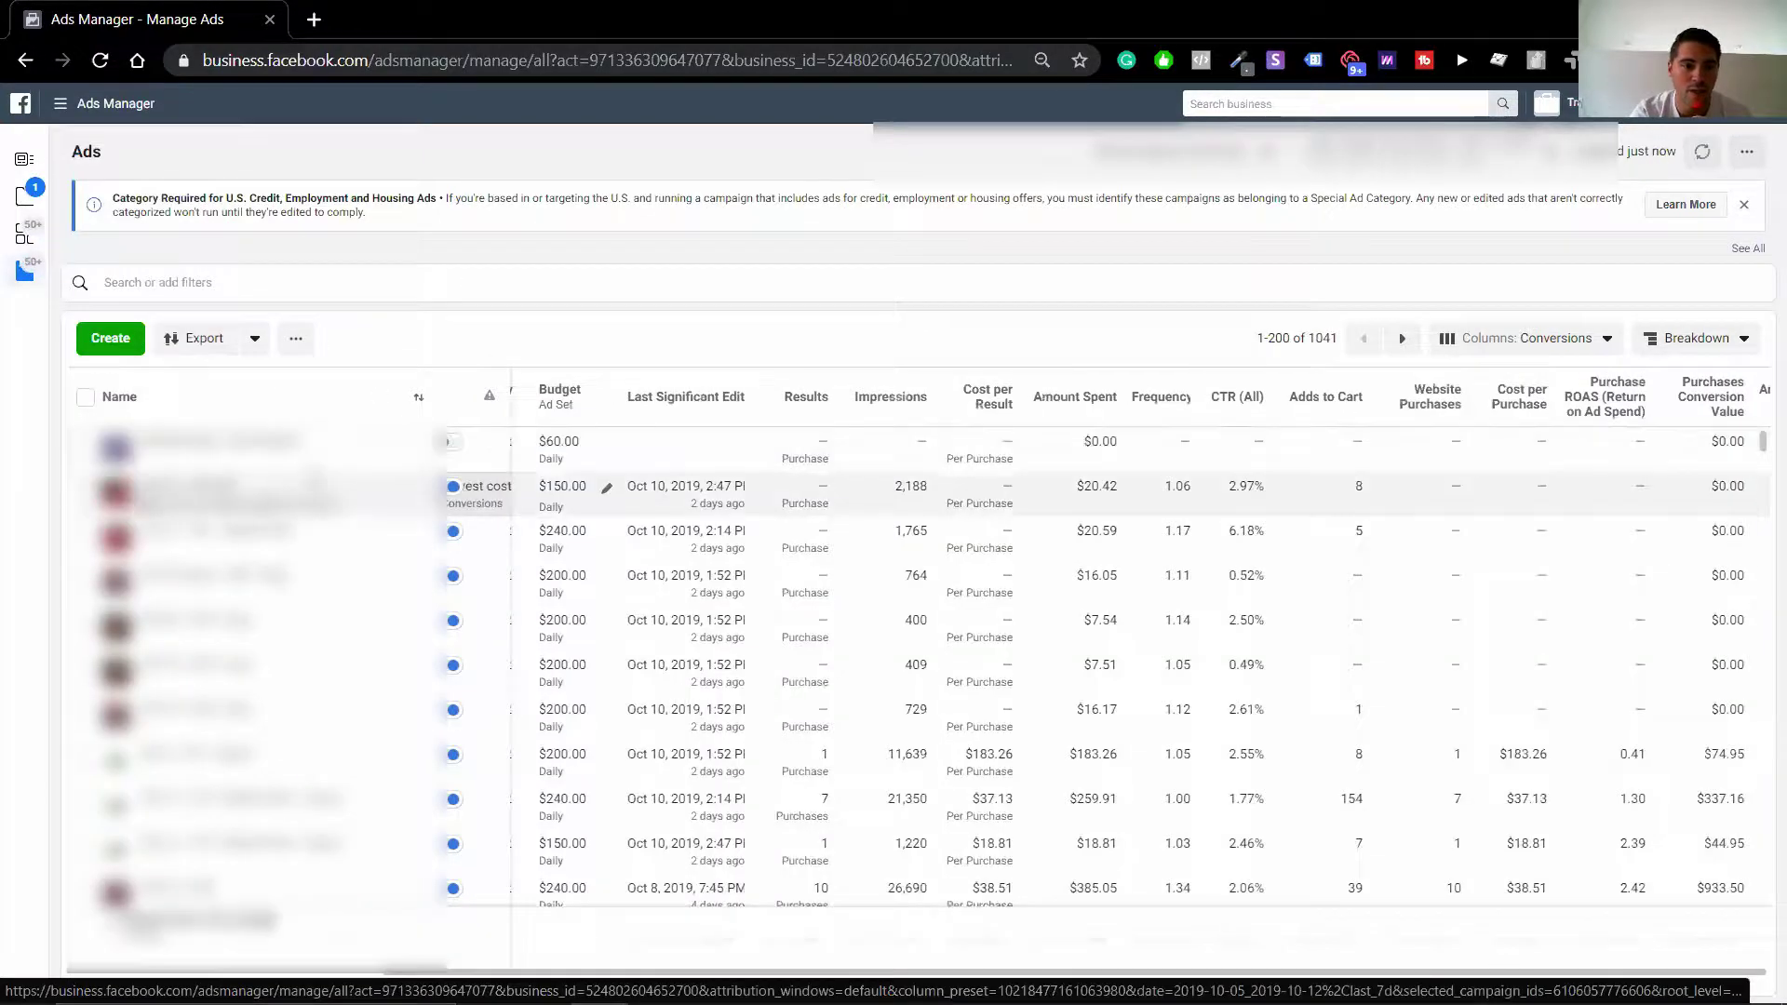
{"action": "left_click", "coordinate": [84, 495]}
{"action": "left_click", "coordinate": [84, 583], "text": "shift"}
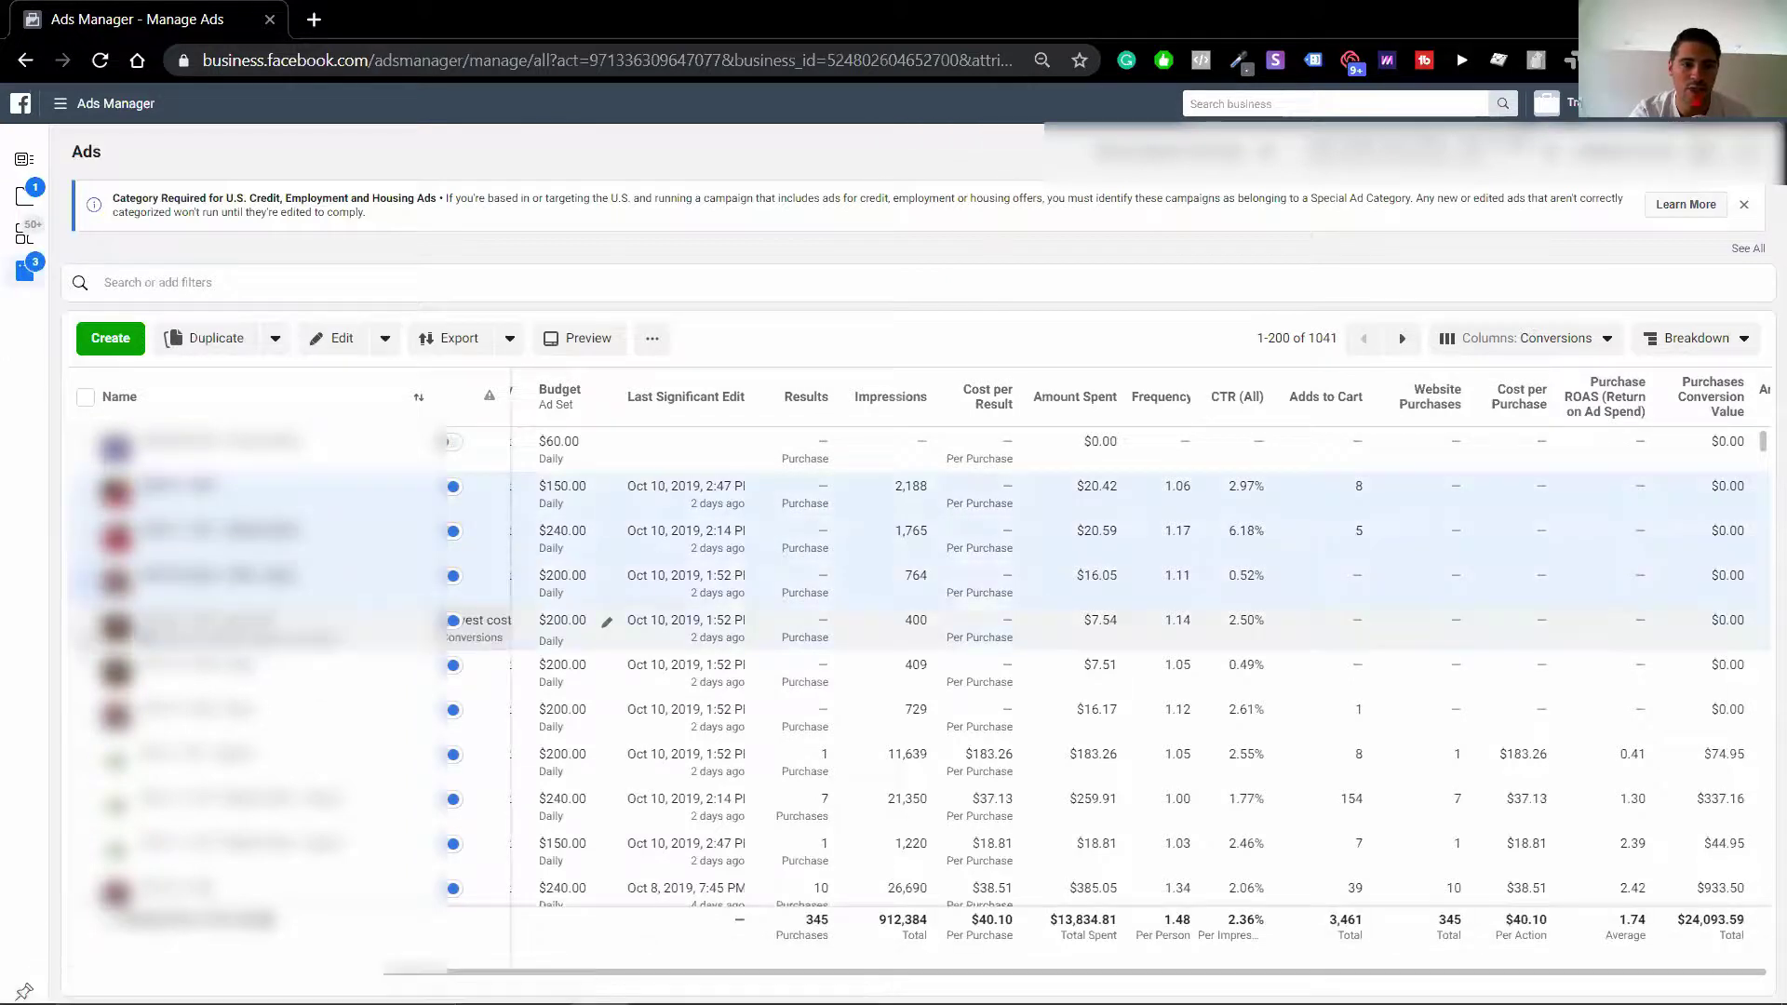
{"action": "left_click", "coordinate": [84, 620]}
{"action": "left_click", "coordinate": [84, 665]}
{"action": "left_click", "coordinate": [85, 709]}
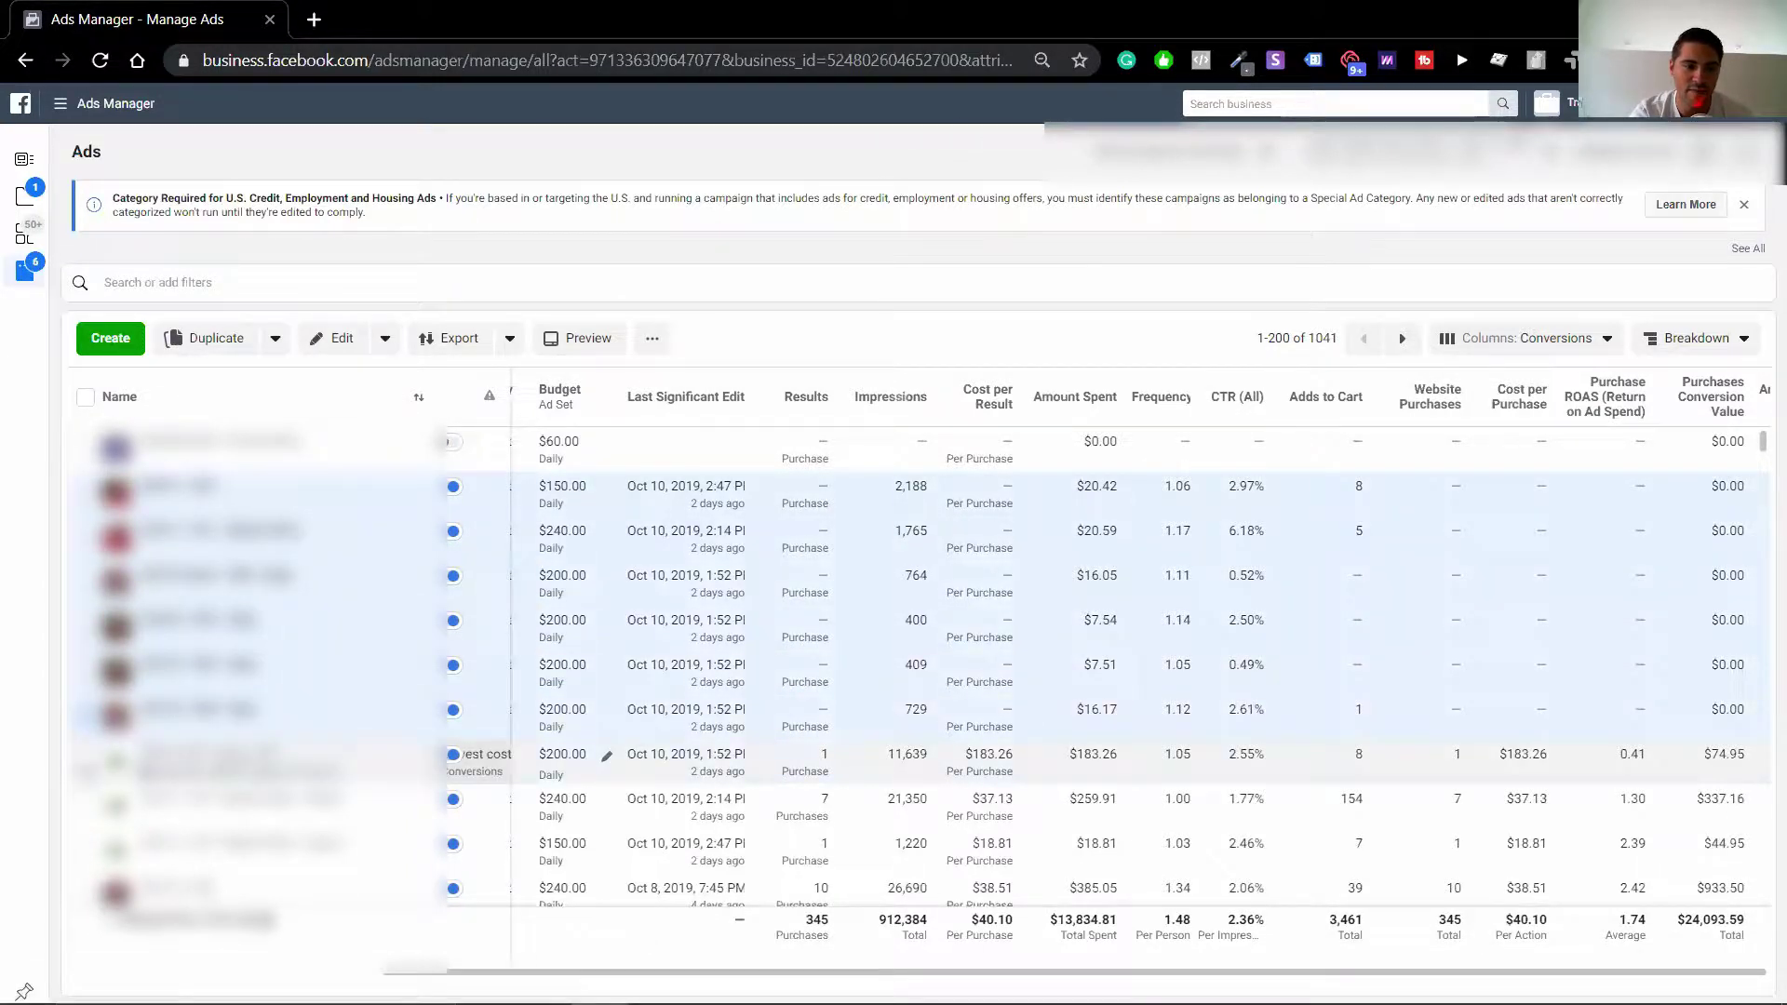
{"action": "left_click", "coordinate": [85, 755]}
{"action": "left_click", "coordinate": [85, 799]}
{"action": "left_click", "coordinate": [84, 844]}
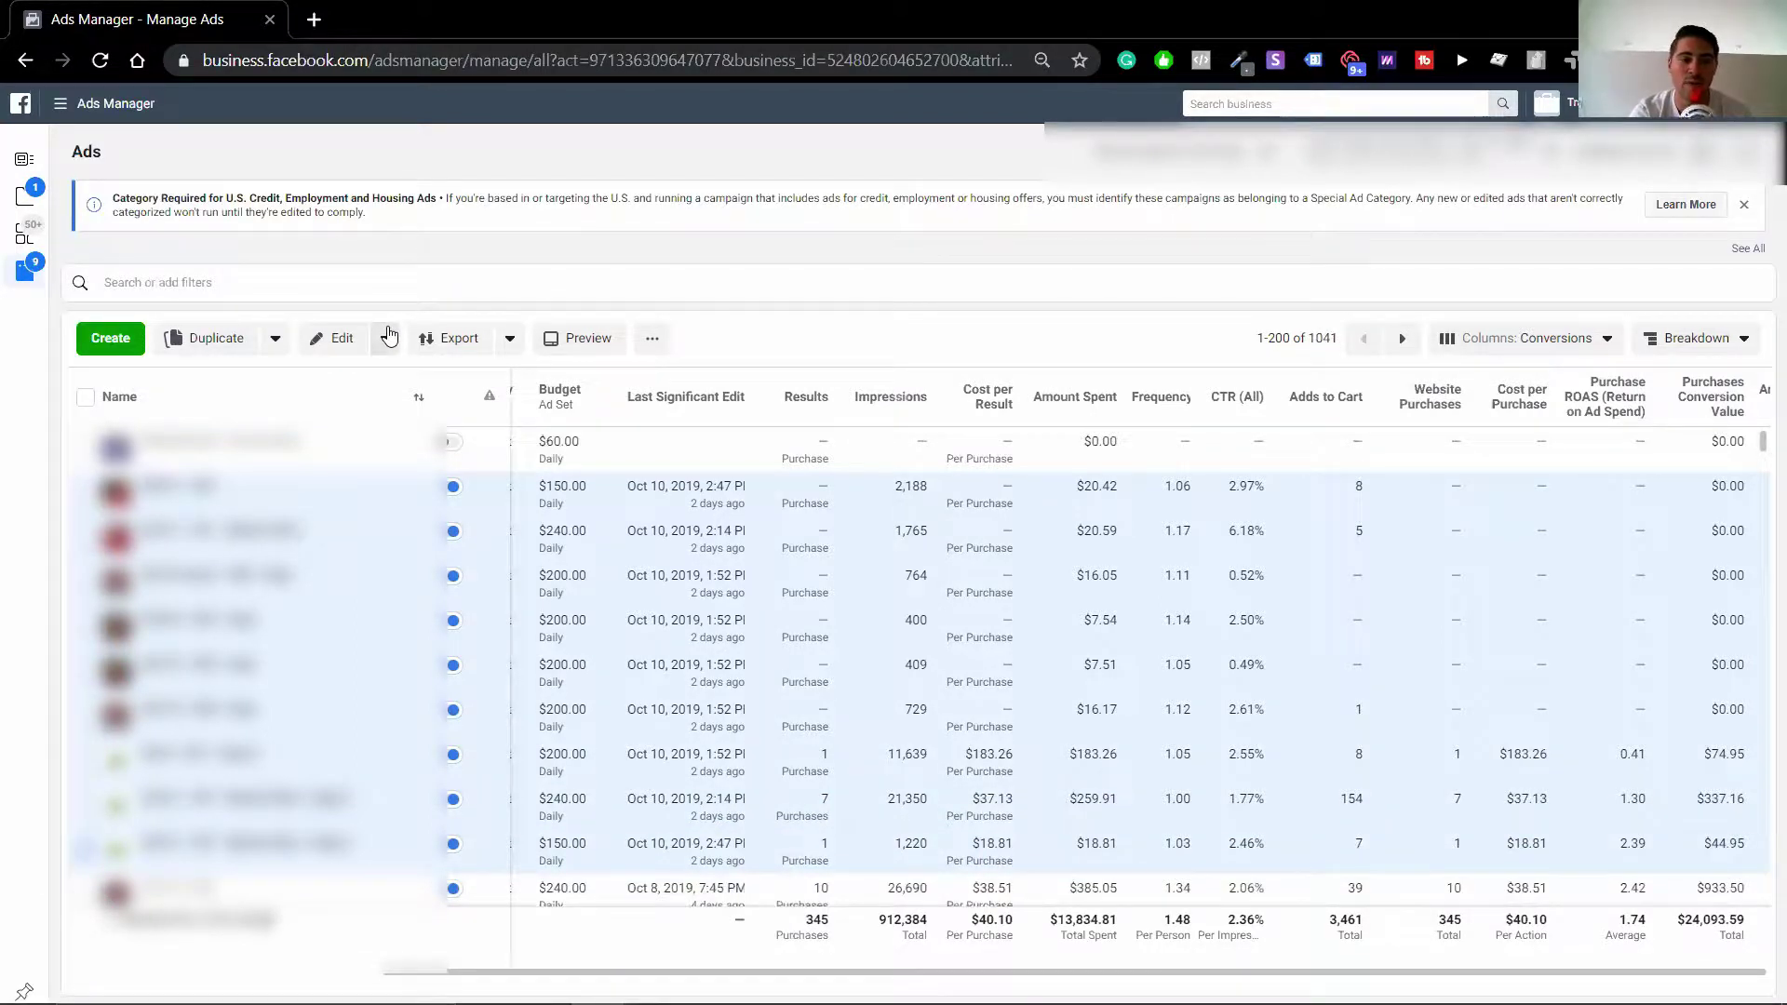
{"action": "mouse_move", "coordinate": [566, 491]}
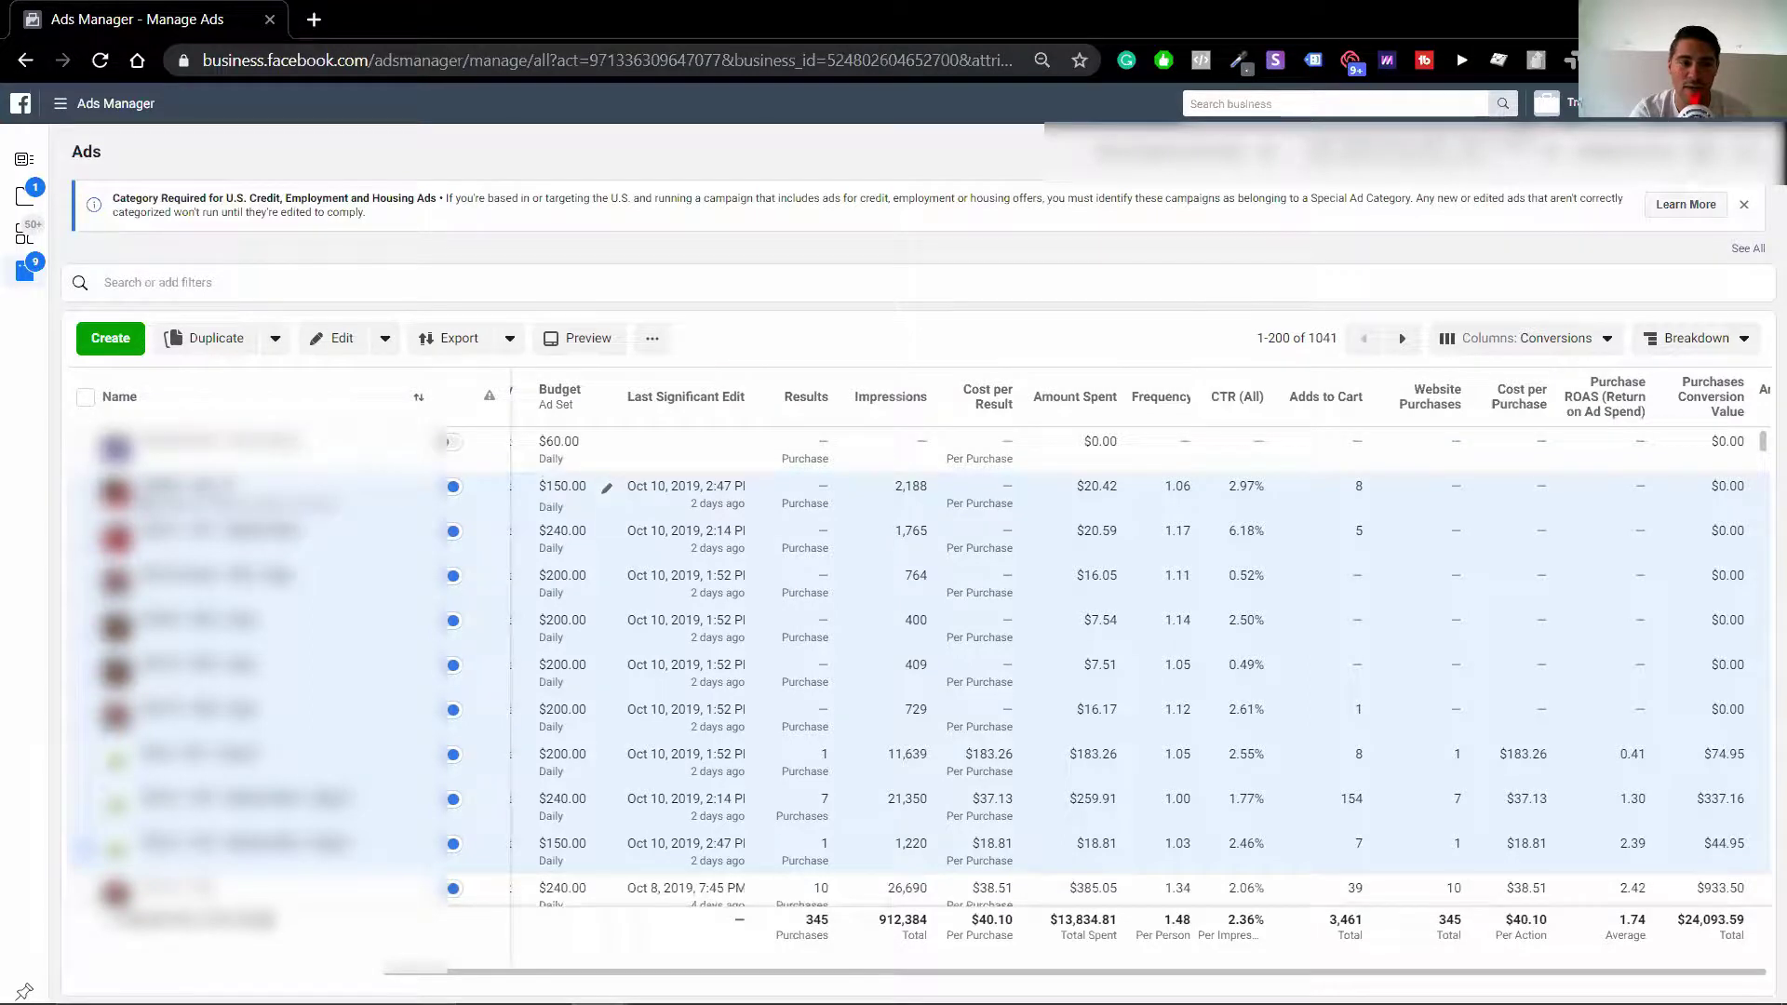
Clear the selection, then reselect nine ads with one sweep plus one extra row
{"action": "left_click", "coordinate": [173, 490]}
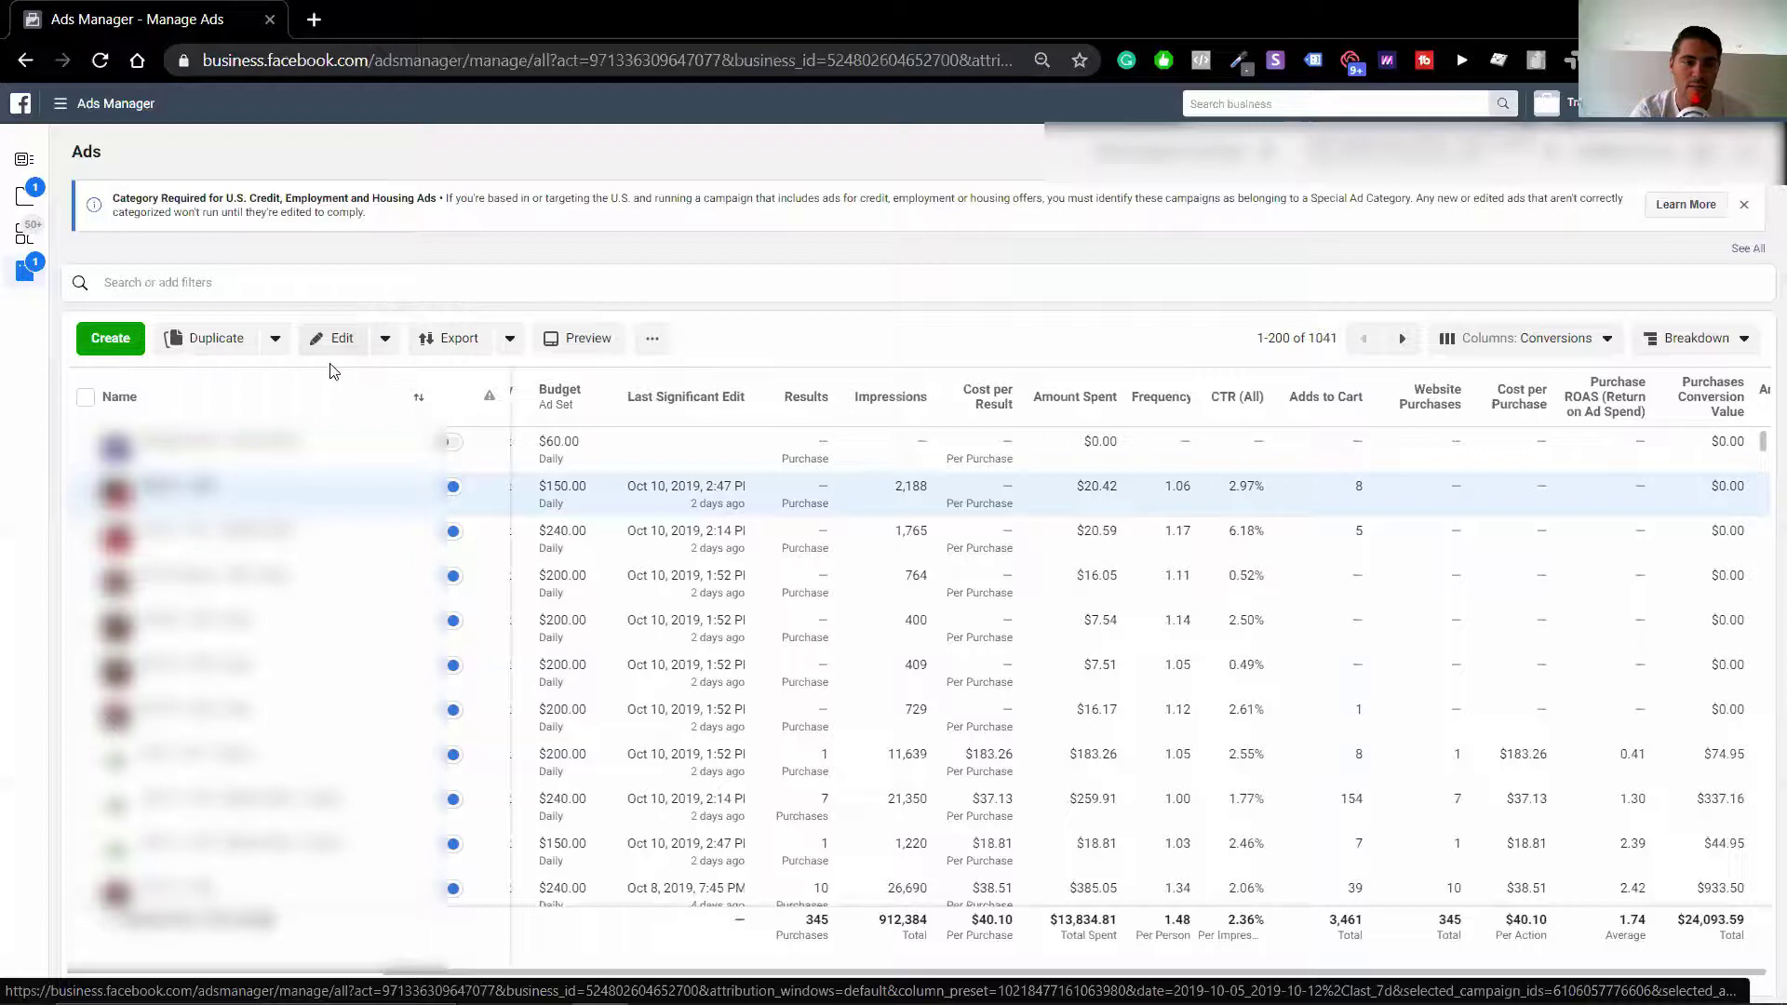
{"action": "left_click_drag", "start_coordinate": [86, 530], "coordinate": [86, 799]}
{"action": "left_click", "coordinate": [85, 845]}
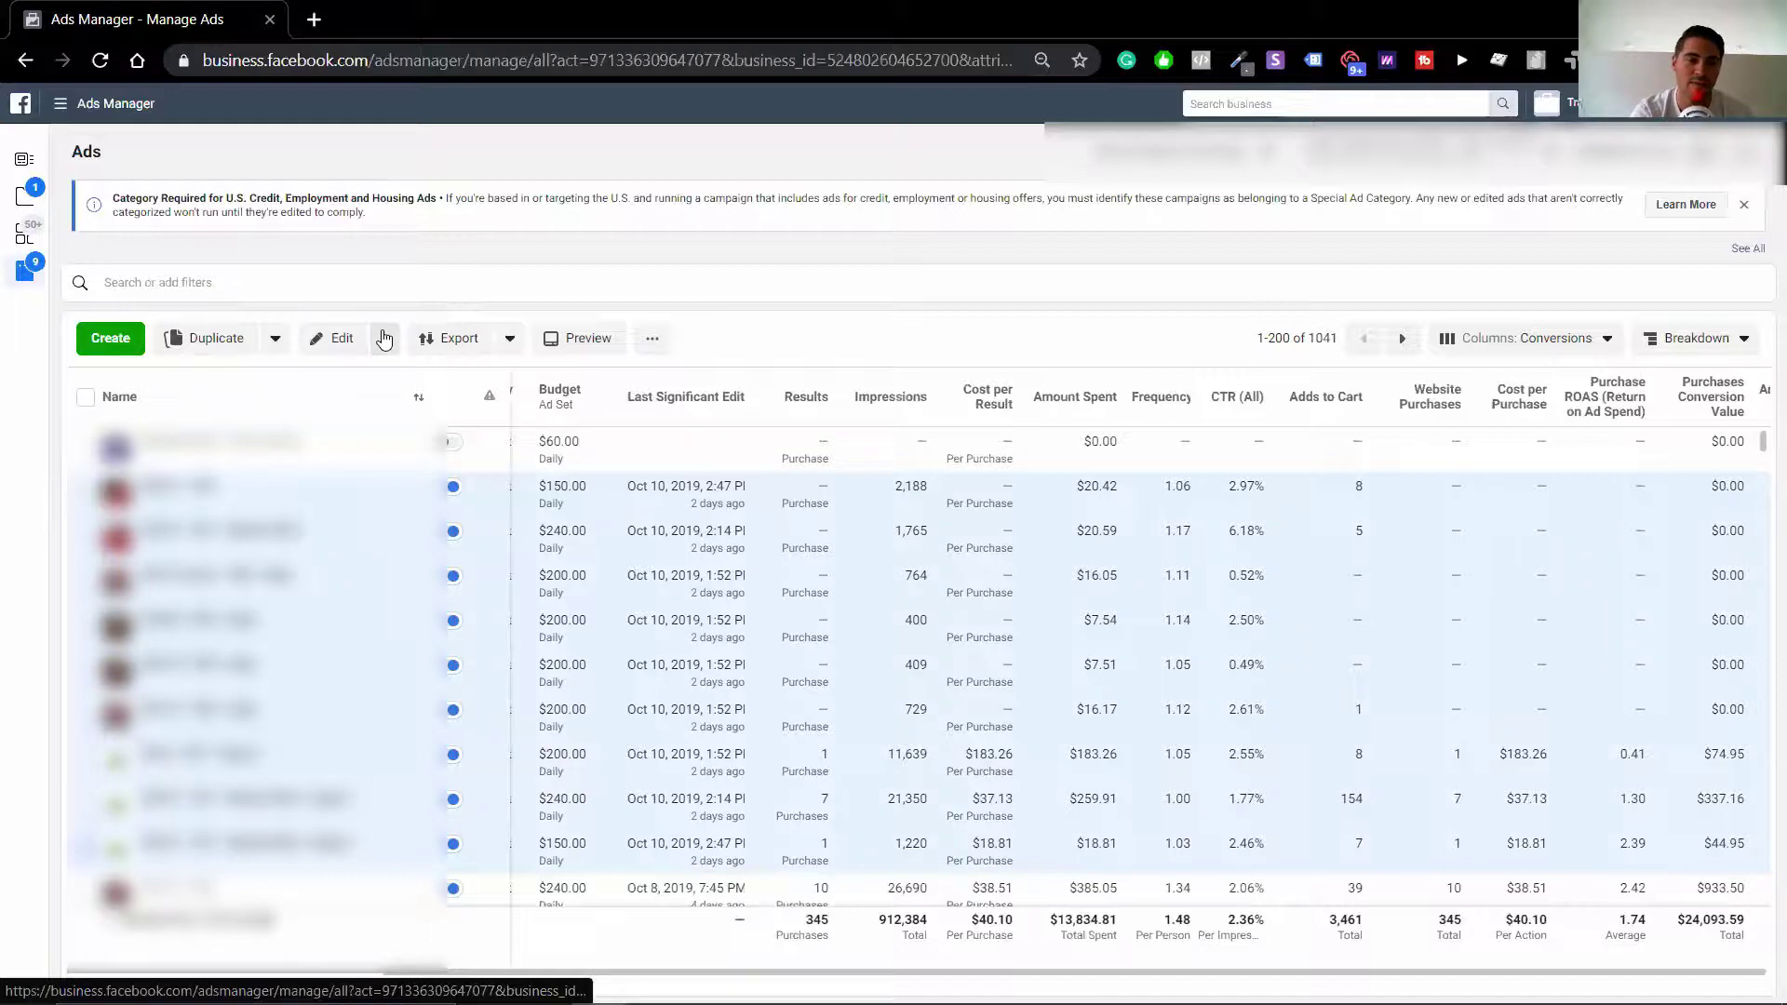
Start Primary Text bulk editing and include all nine ads in one shared text field
{"action": "left_click", "coordinate": [383, 339]}
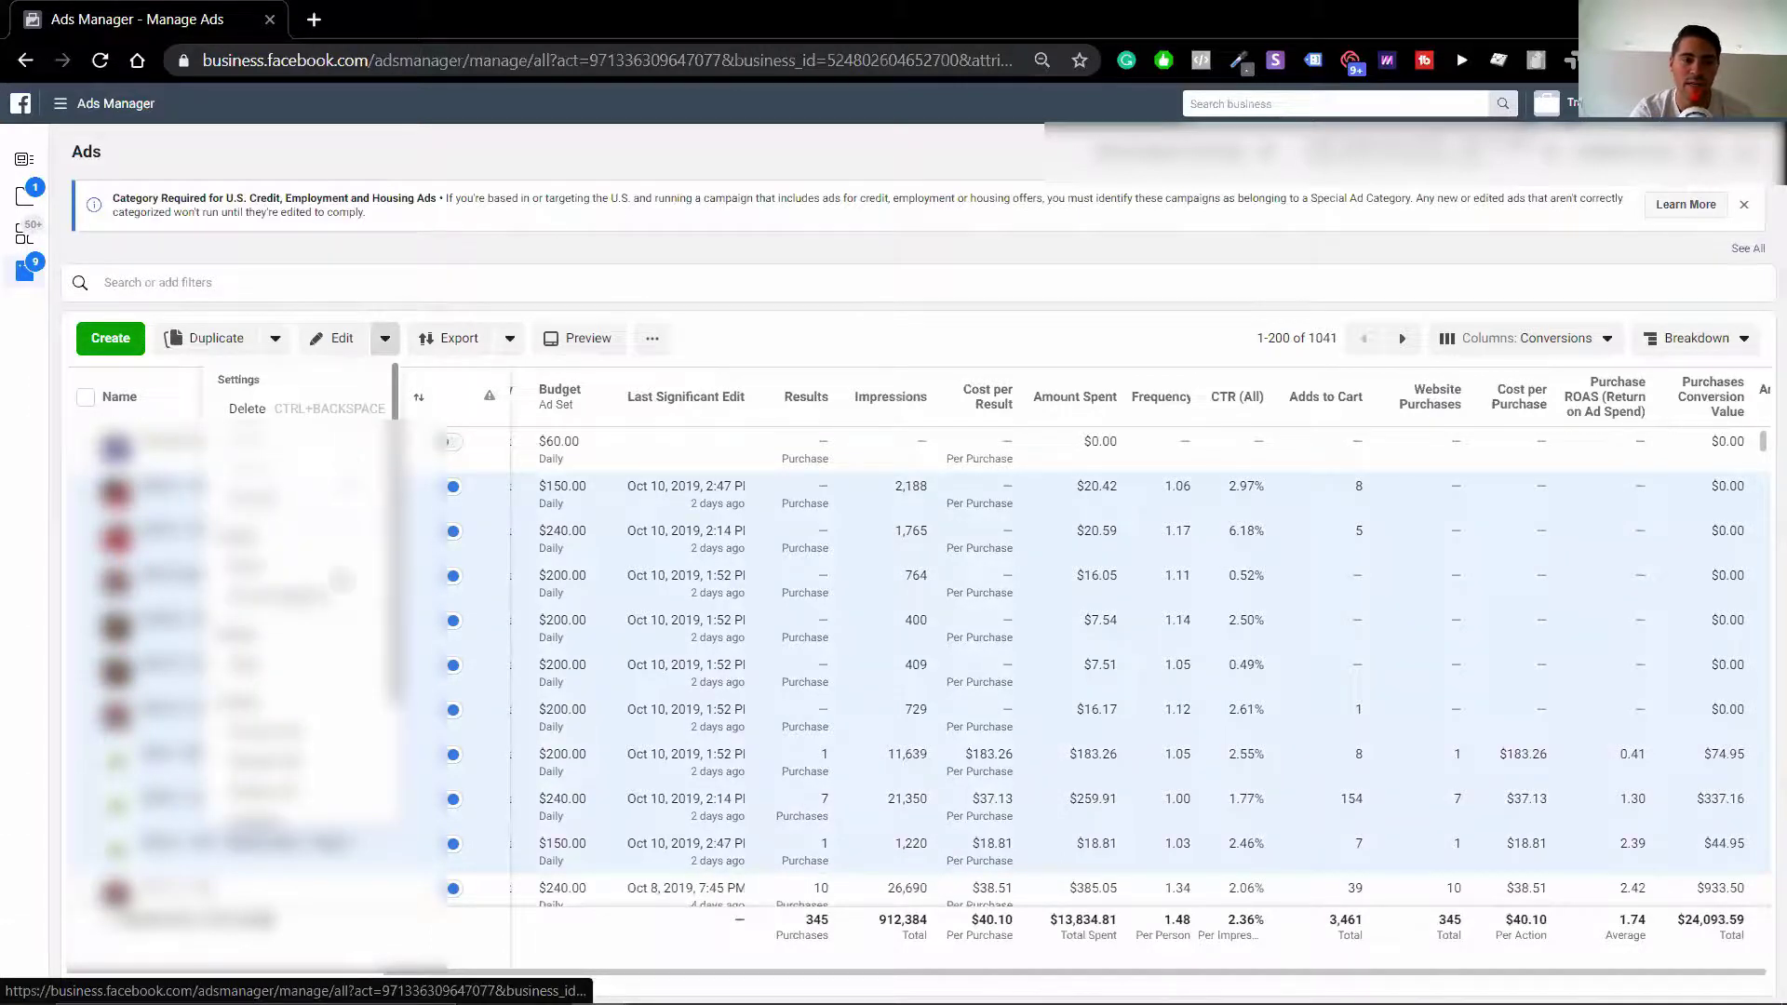
{"action": "scroll", "coordinate": [344, 600], "scroll_direction": "down", "scroll_amount": 3}
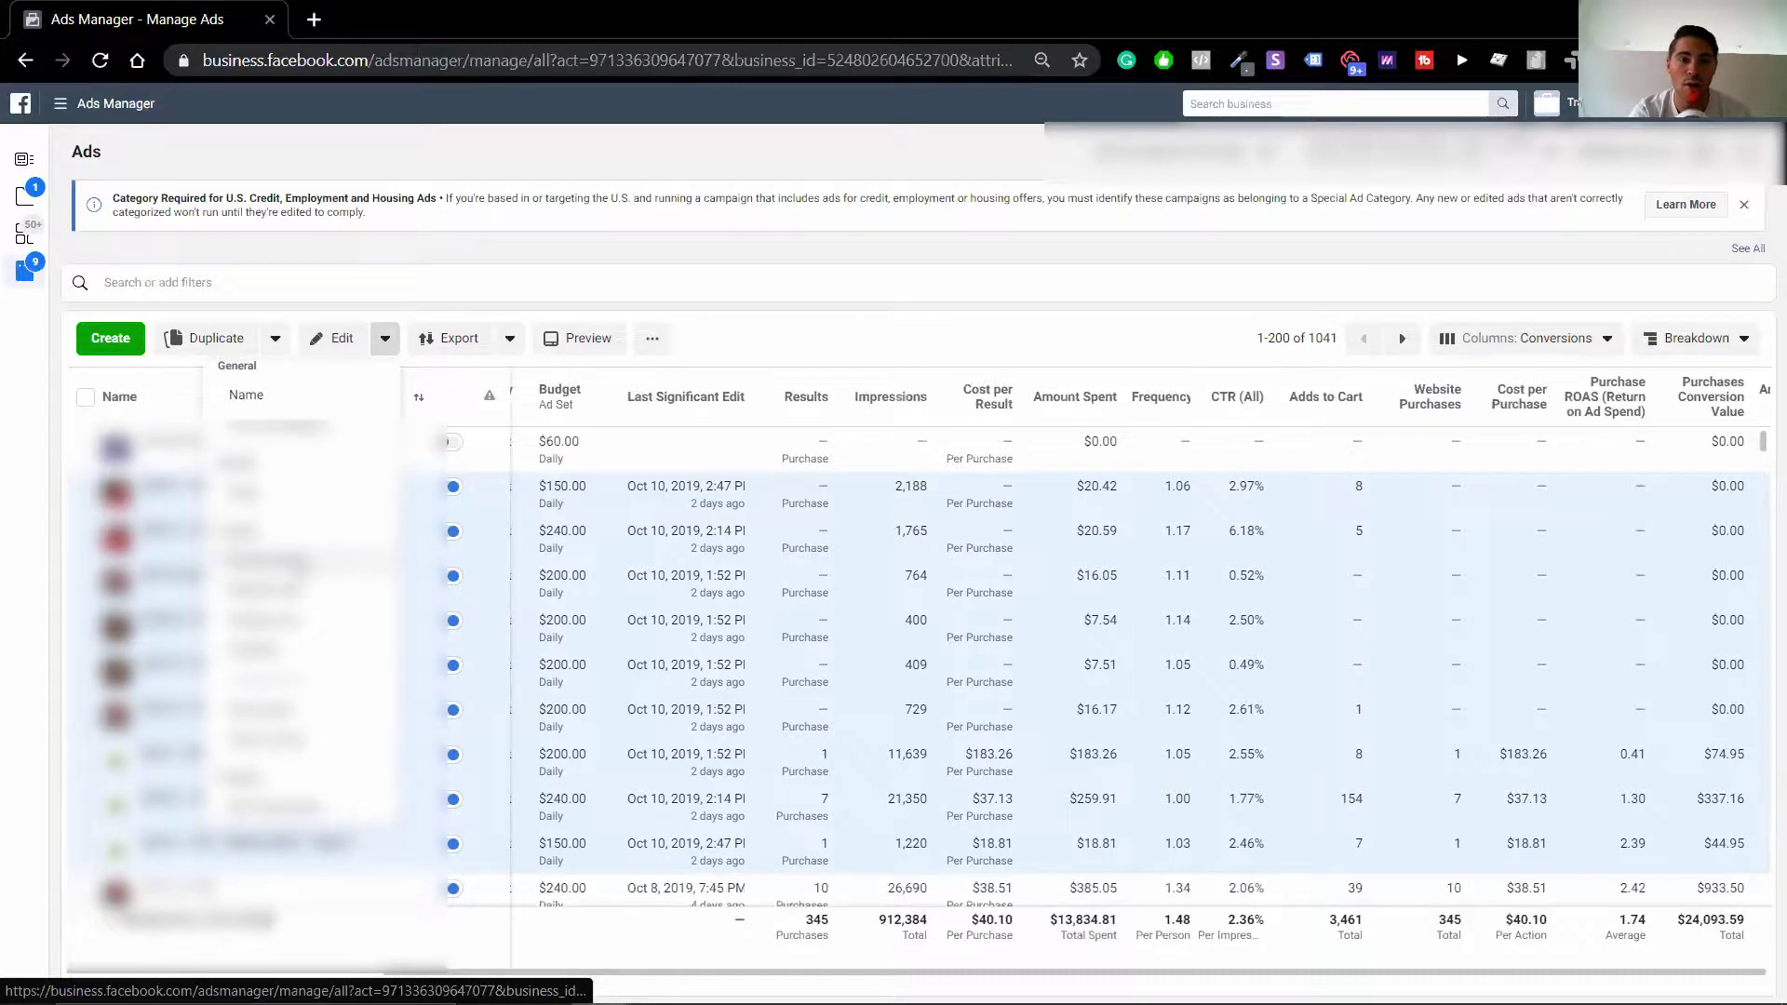
{"action": "left_click", "coordinate": [279, 561]}
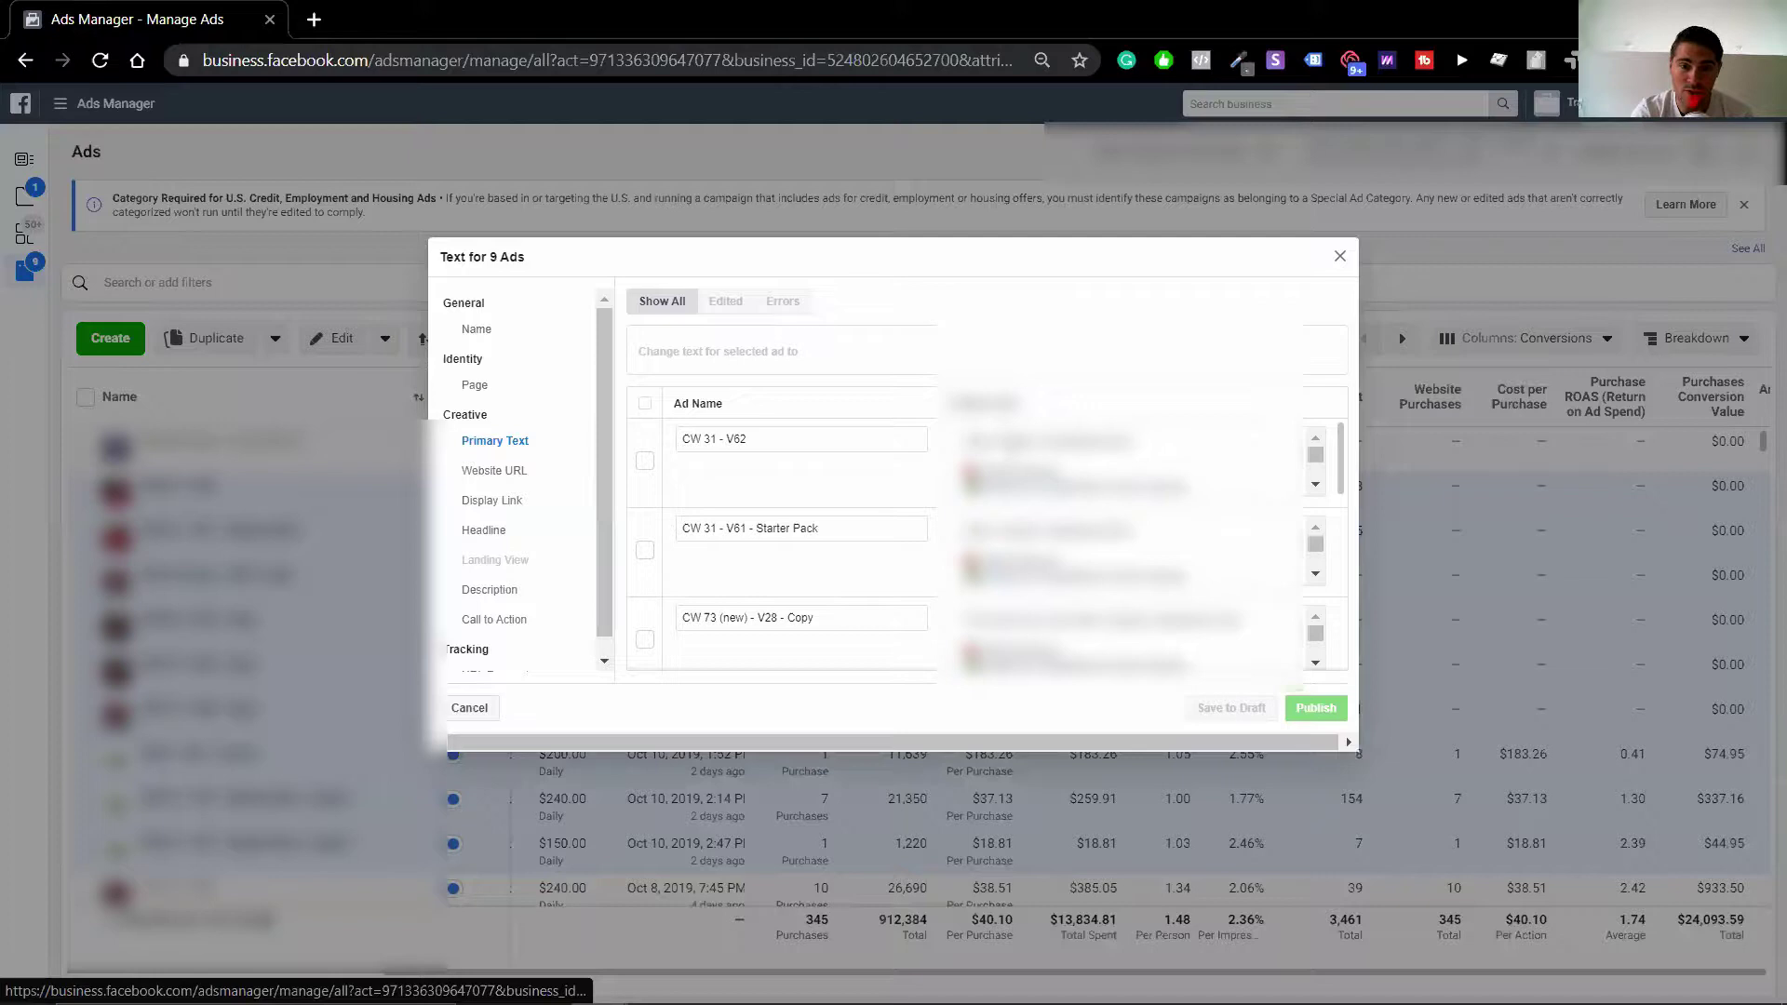
{"action": "scroll", "coordinate": [907, 488], "scroll_direction": "down", "scroll_amount": 5}
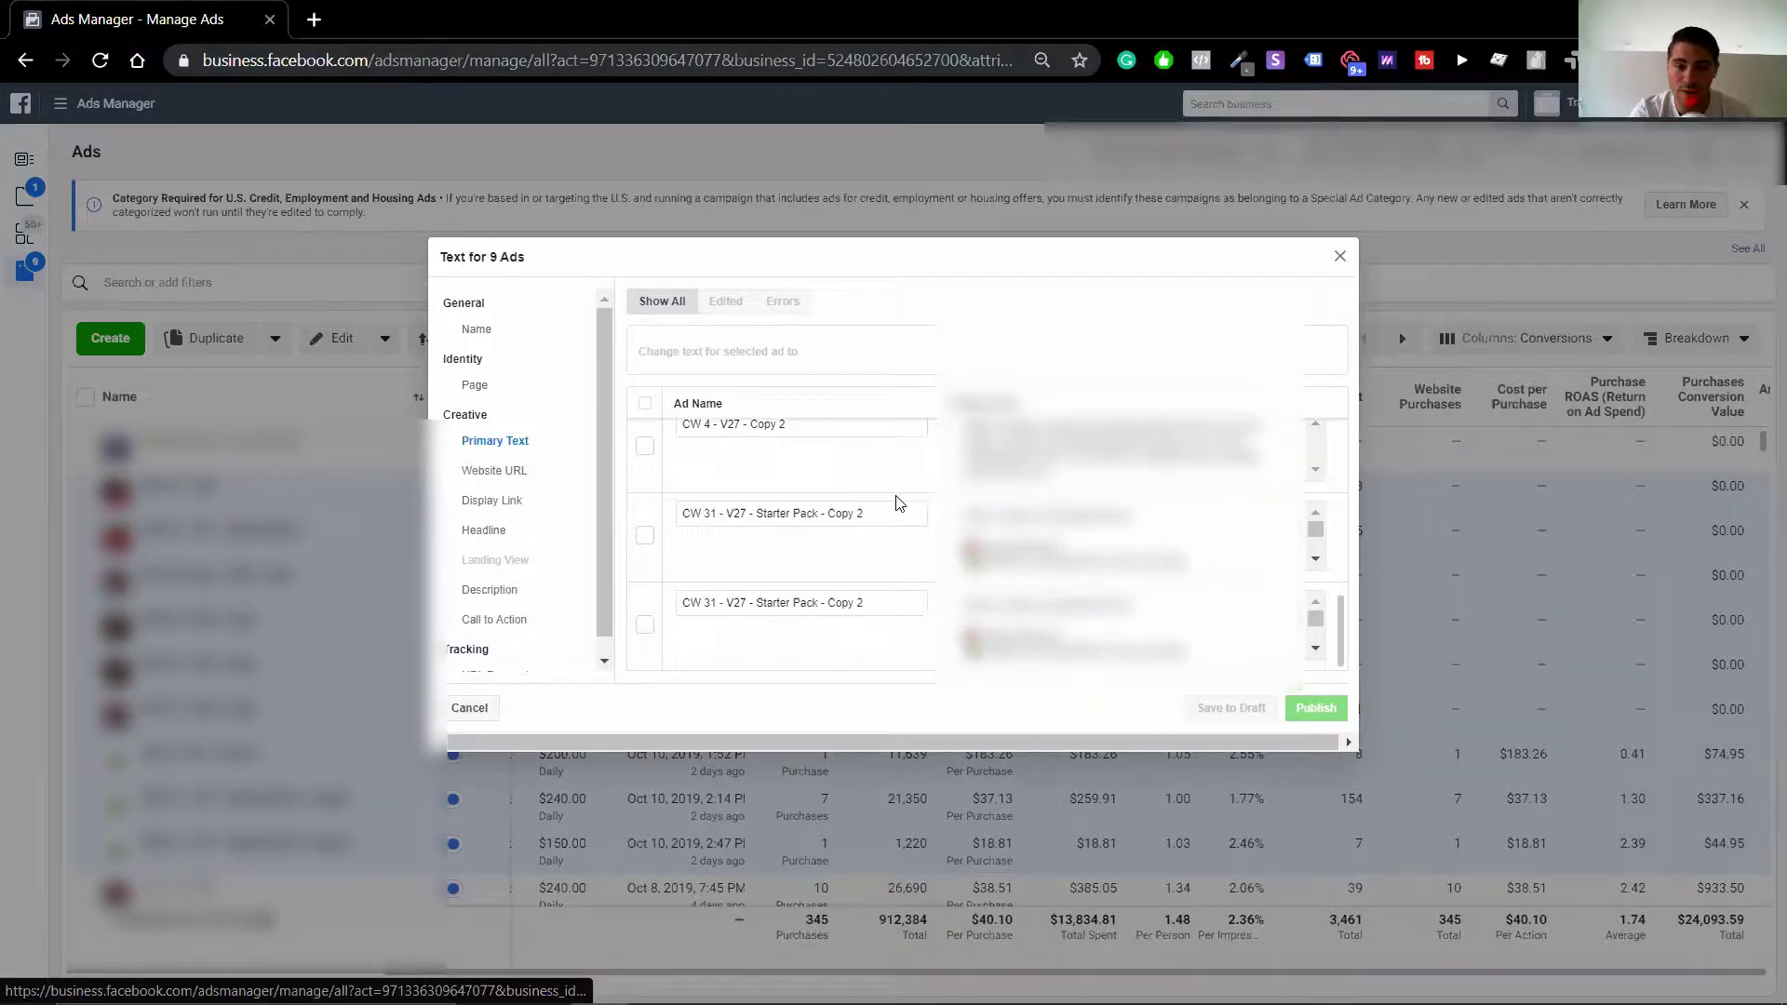
{"action": "scroll", "coordinate": [926, 496], "scroll_direction": "up", "scroll_amount": 5}
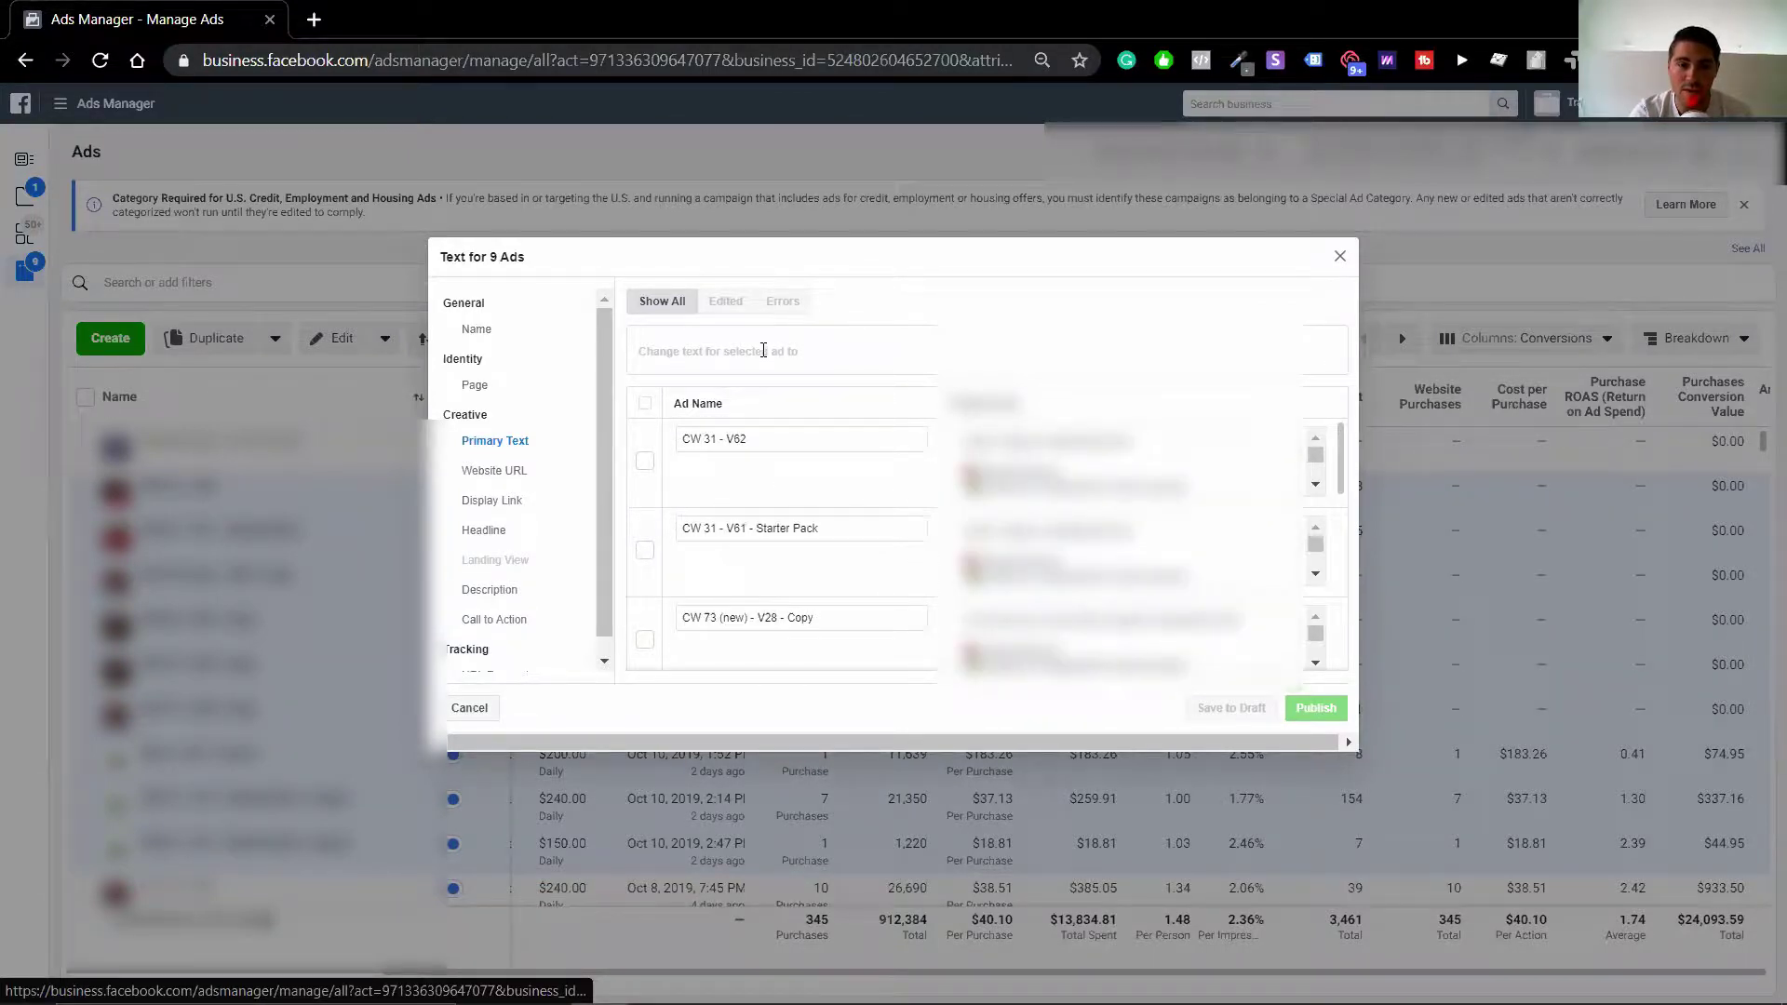
{"action": "left_click", "coordinate": [644, 404]}
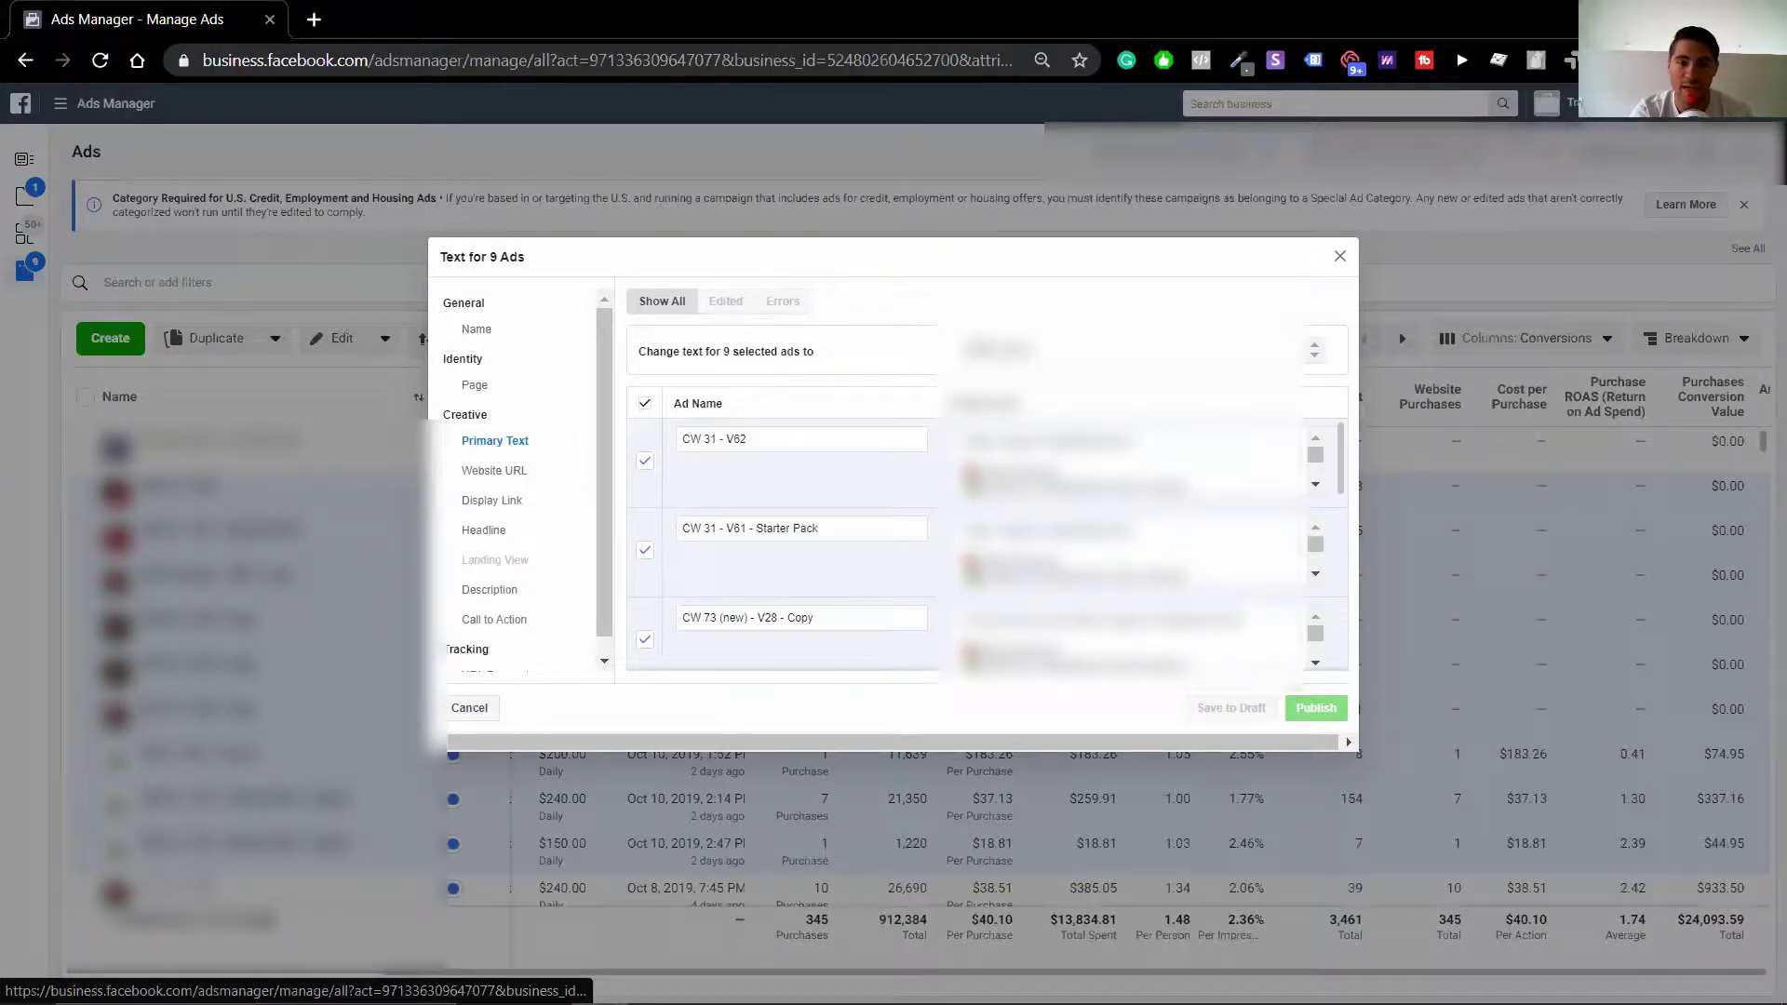
{"action": "left_click", "coordinate": [1025, 345]}
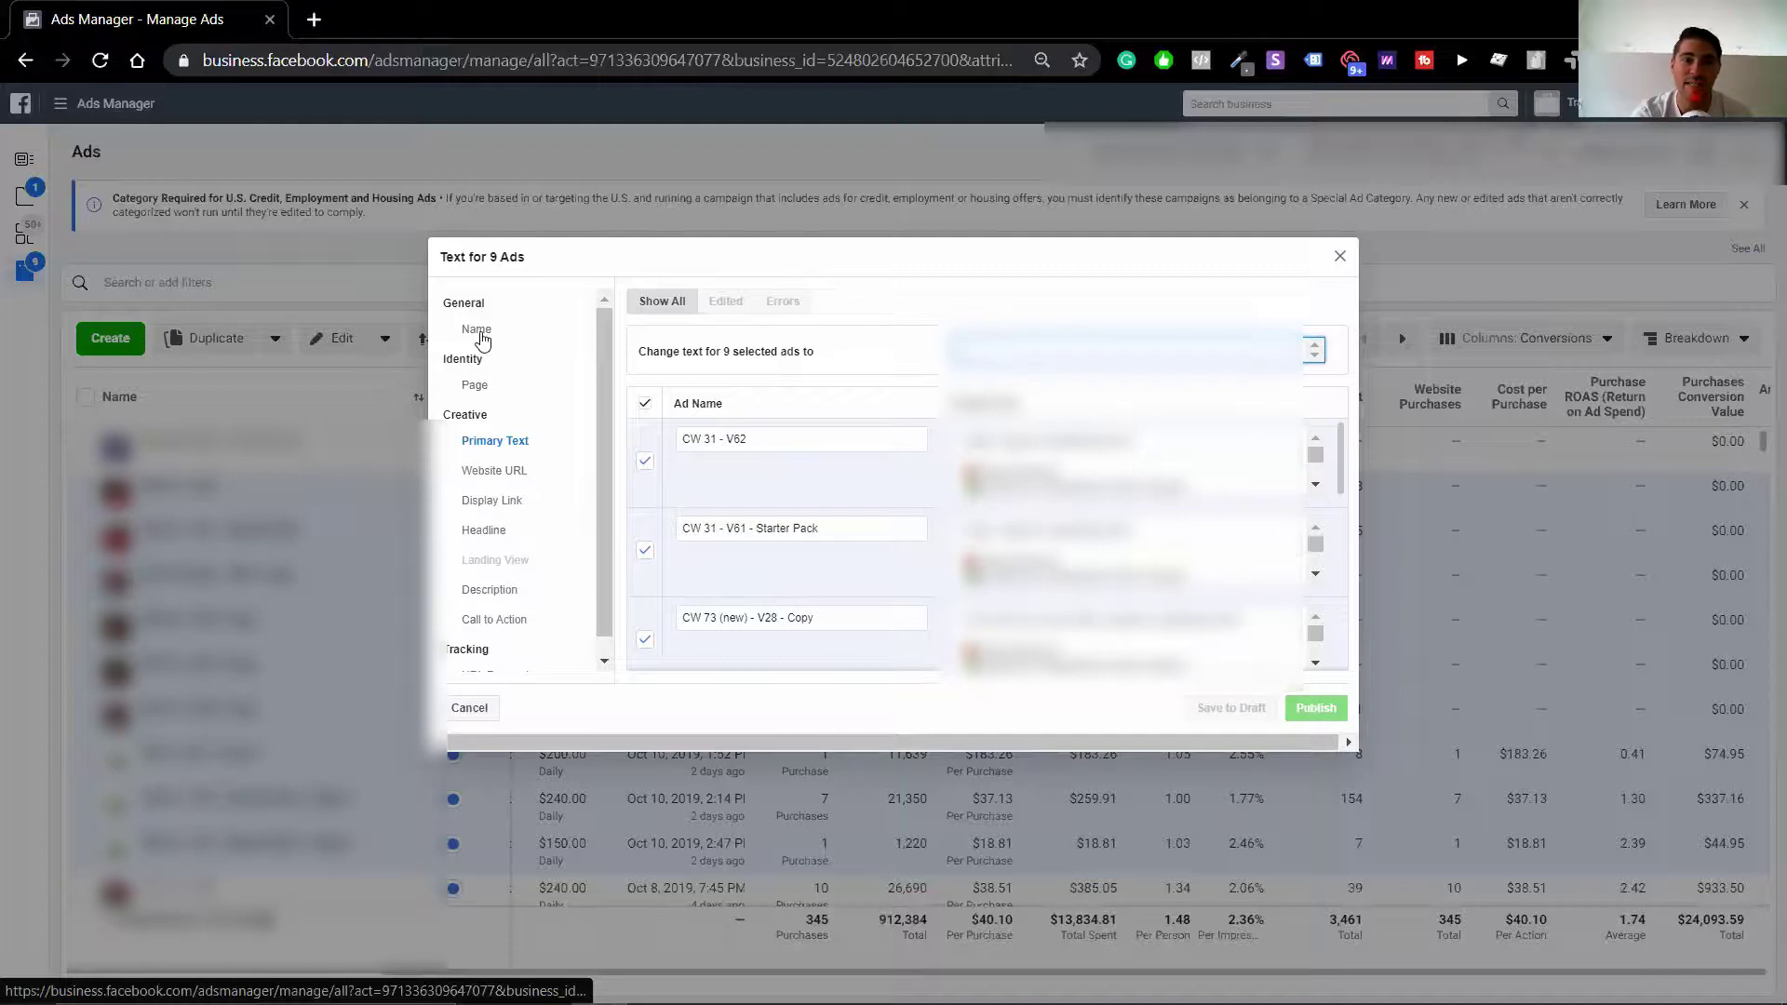
Check the nine ads' Name and Page, then their identical facebook UTM URL parameters
{"action": "left_click", "coordinate": [478, 332]}
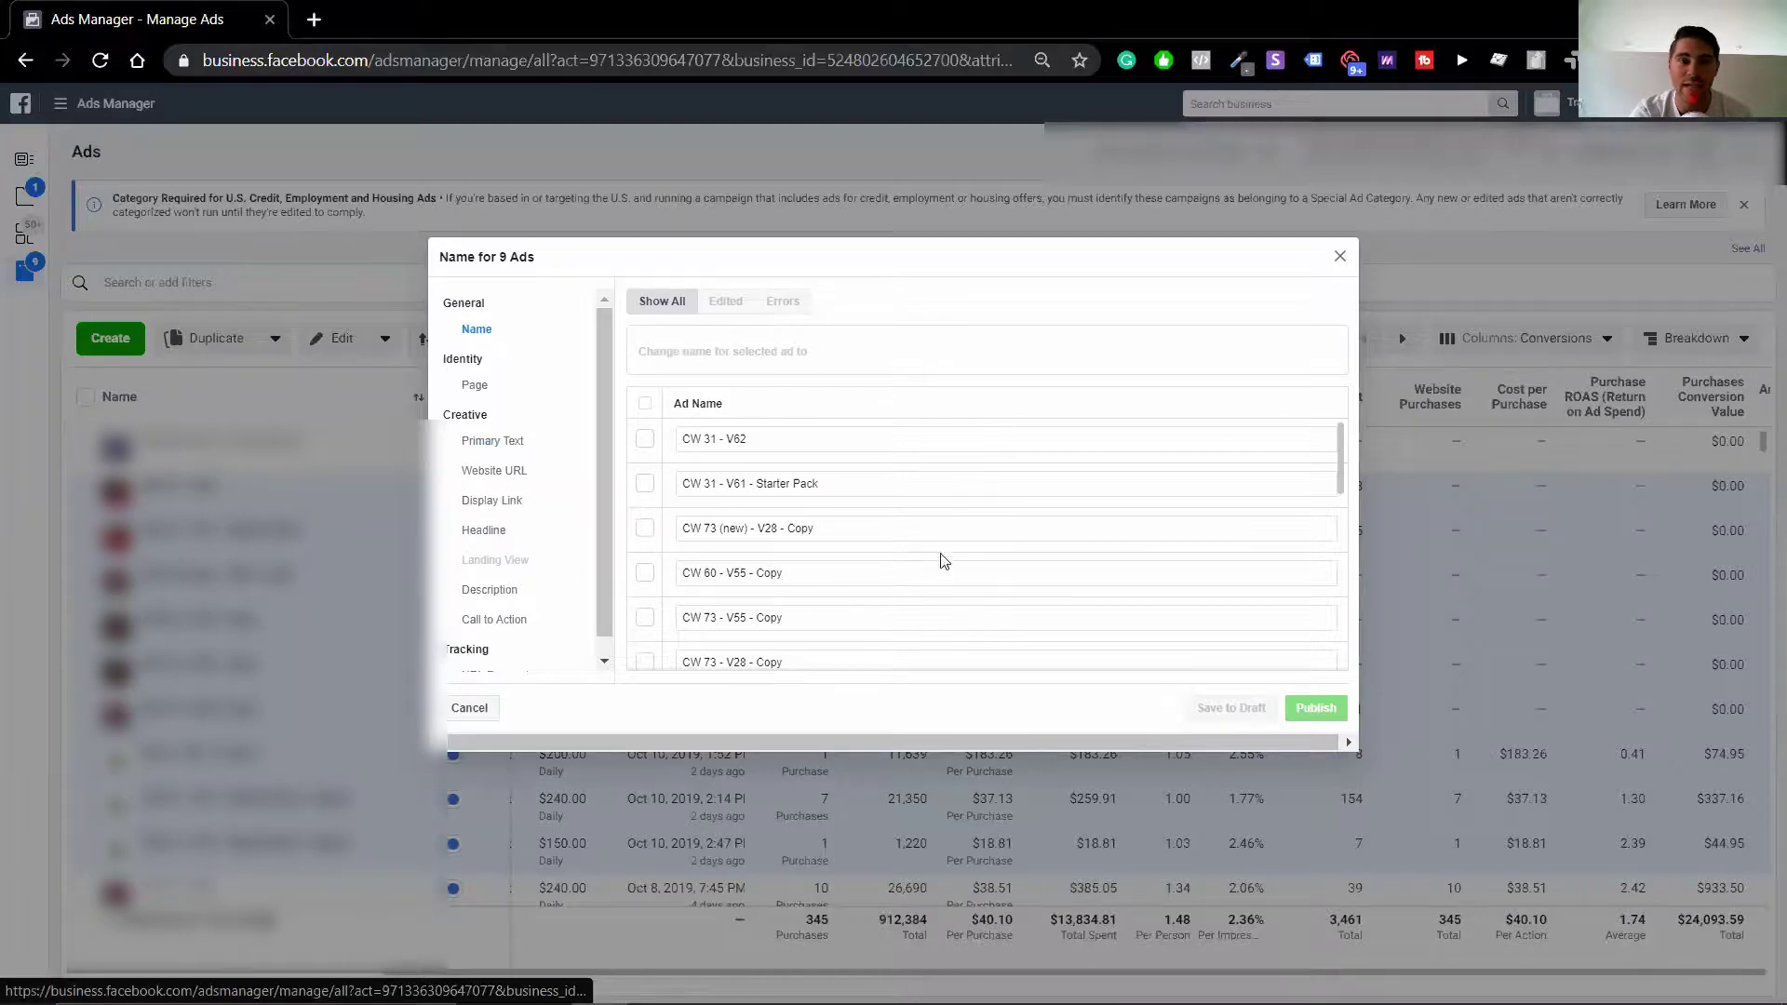
{"action": "left_click", "coordinate": [504, 388]}
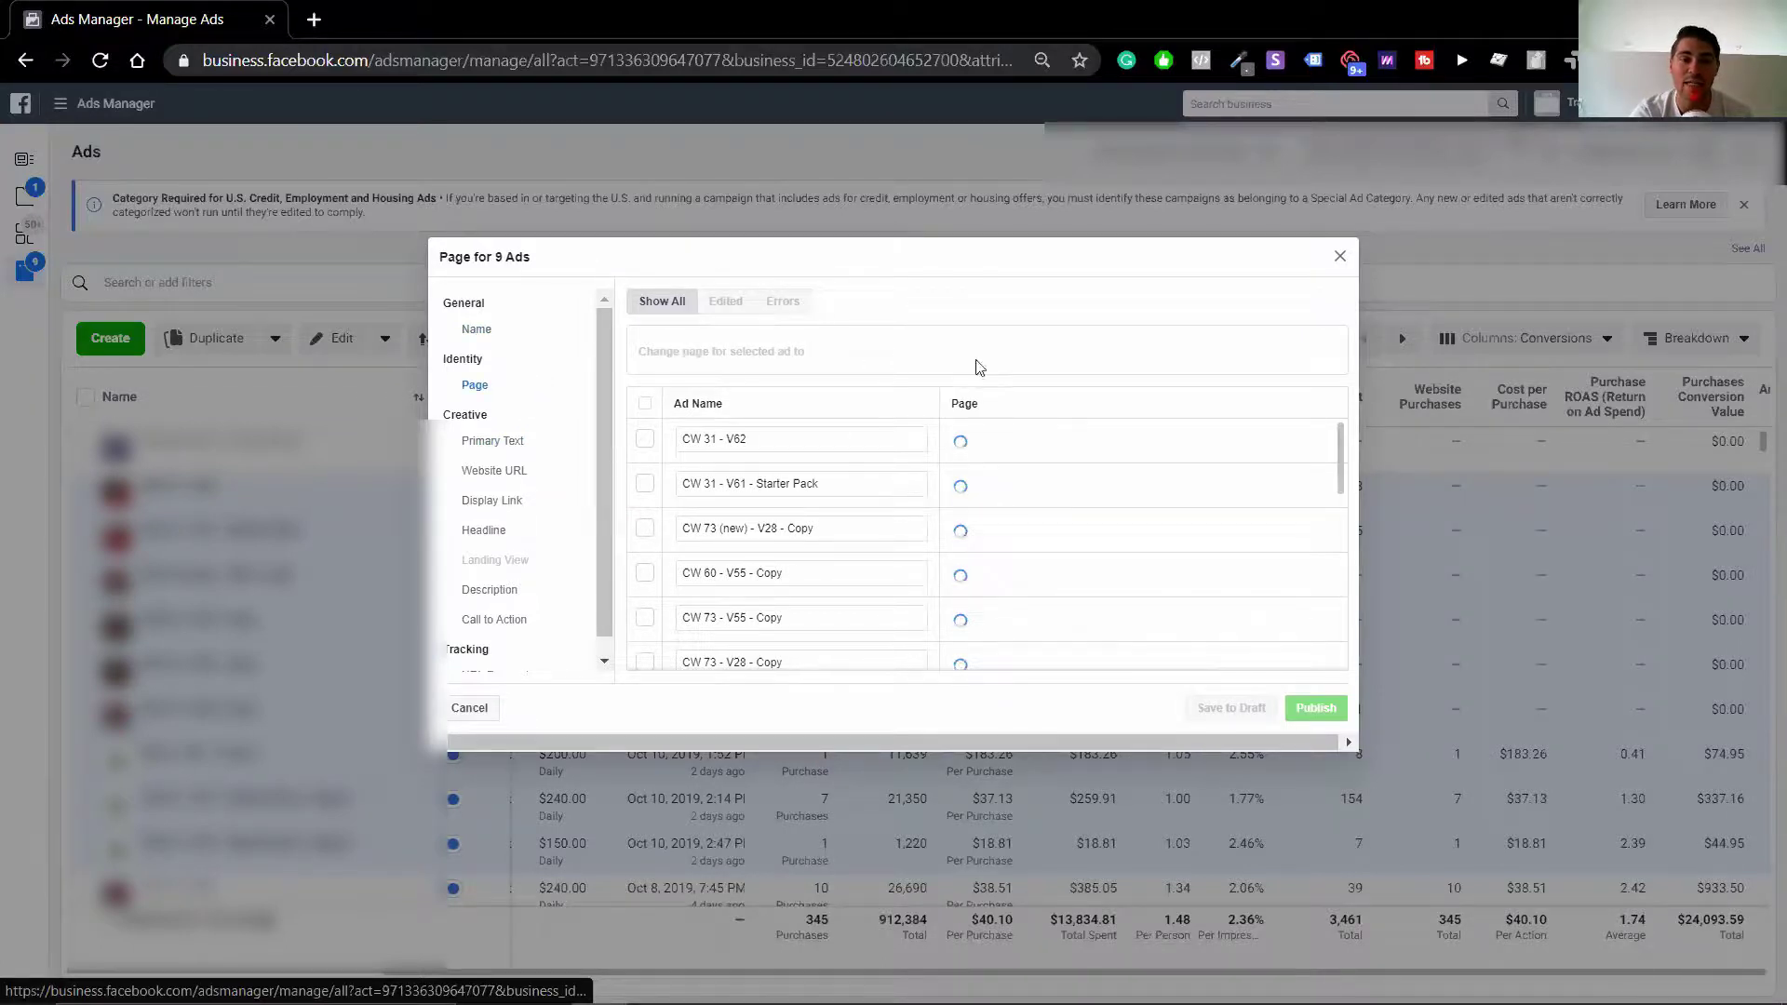
{"action": "scroll", "coordinate": [498, 558], "scroll_direction": "down", "scroll_amount": 1}
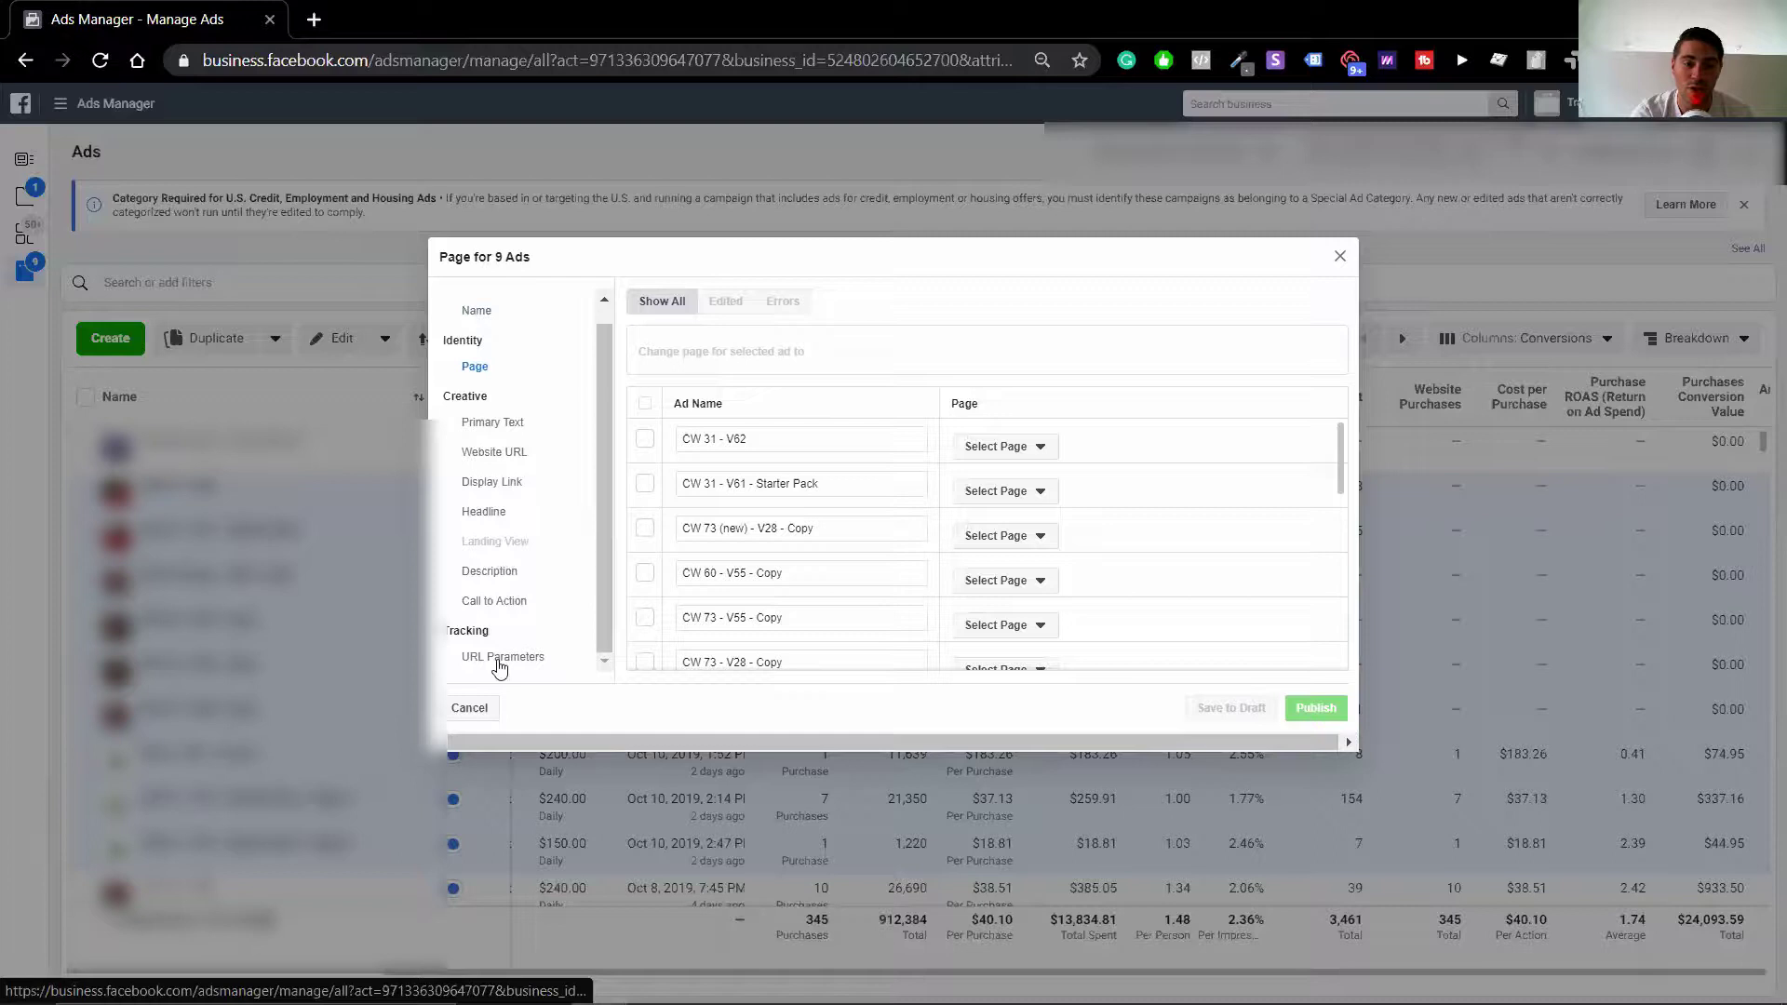
{"action": "left_click", "coordinate": [500, 659]}
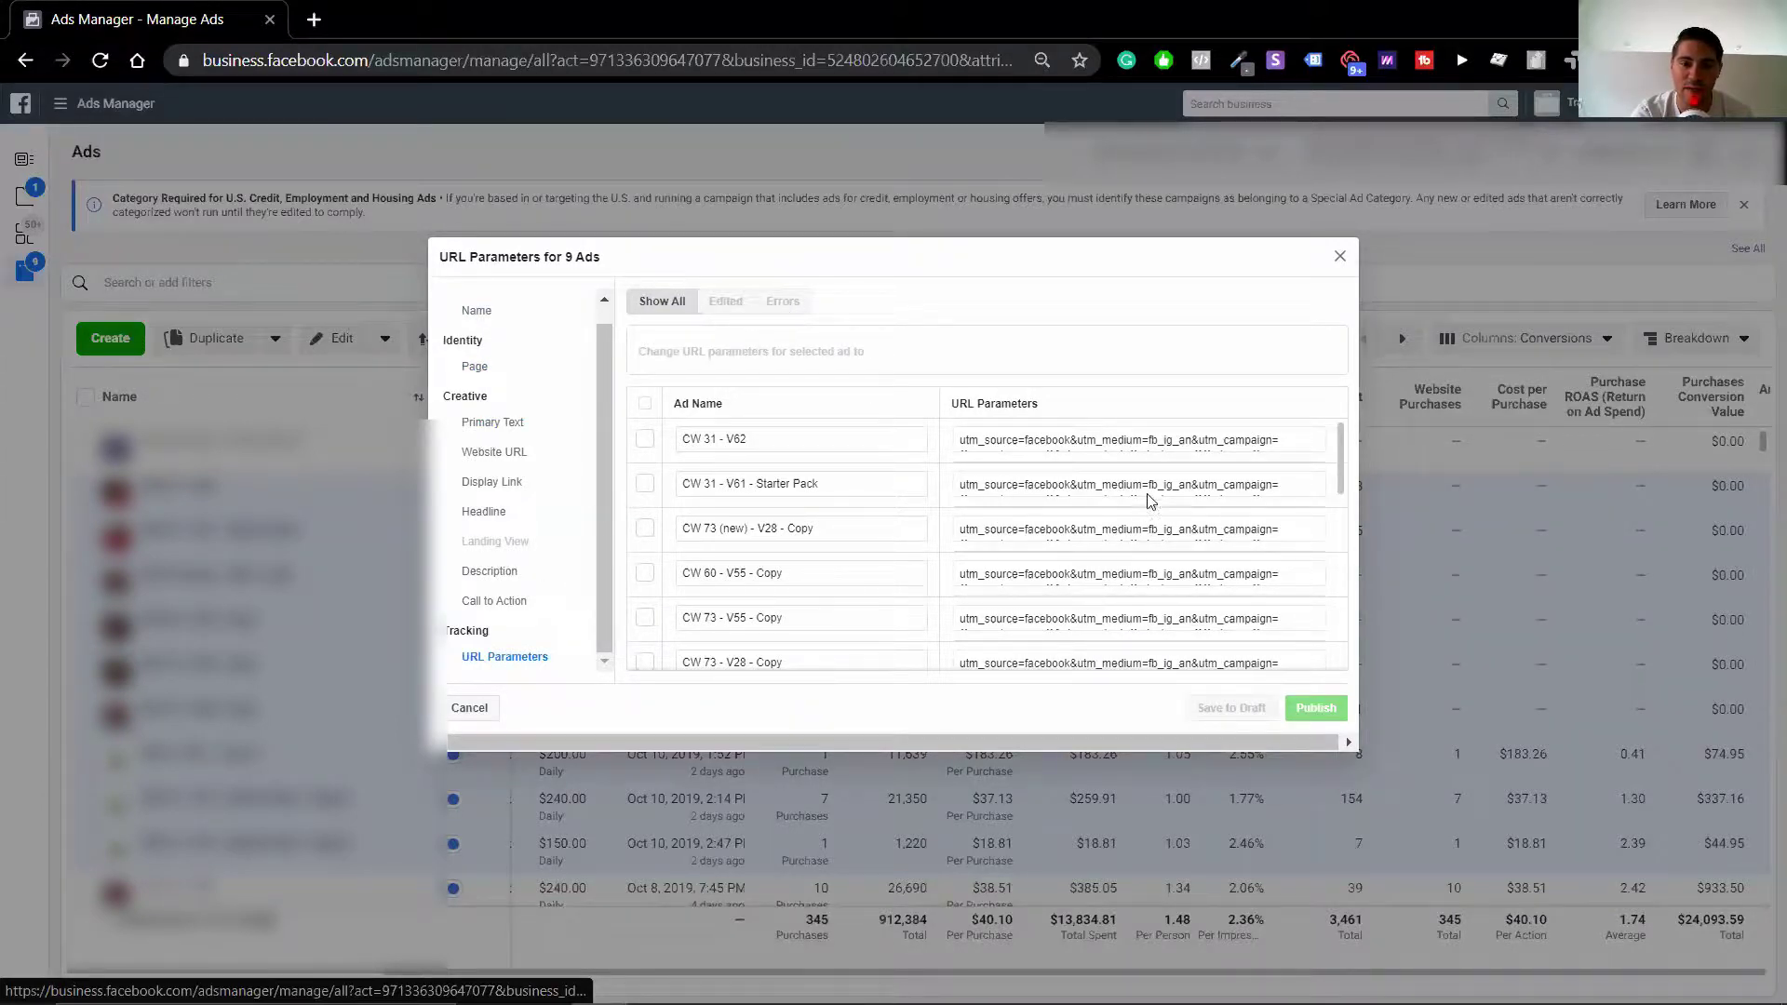
{"action": "scroll", "coordinate": [1151, 501], "scroll_direction": "down", "scroll_amount": 1}
{"action": "scroll", "coordinate": [1154, 484], "scroll_direction": "down", "scroll_amount": 2}
{"action": "scroll", "coordinate": [1169, 457], "scroll_direction": "up", "scroll_amount": 3}
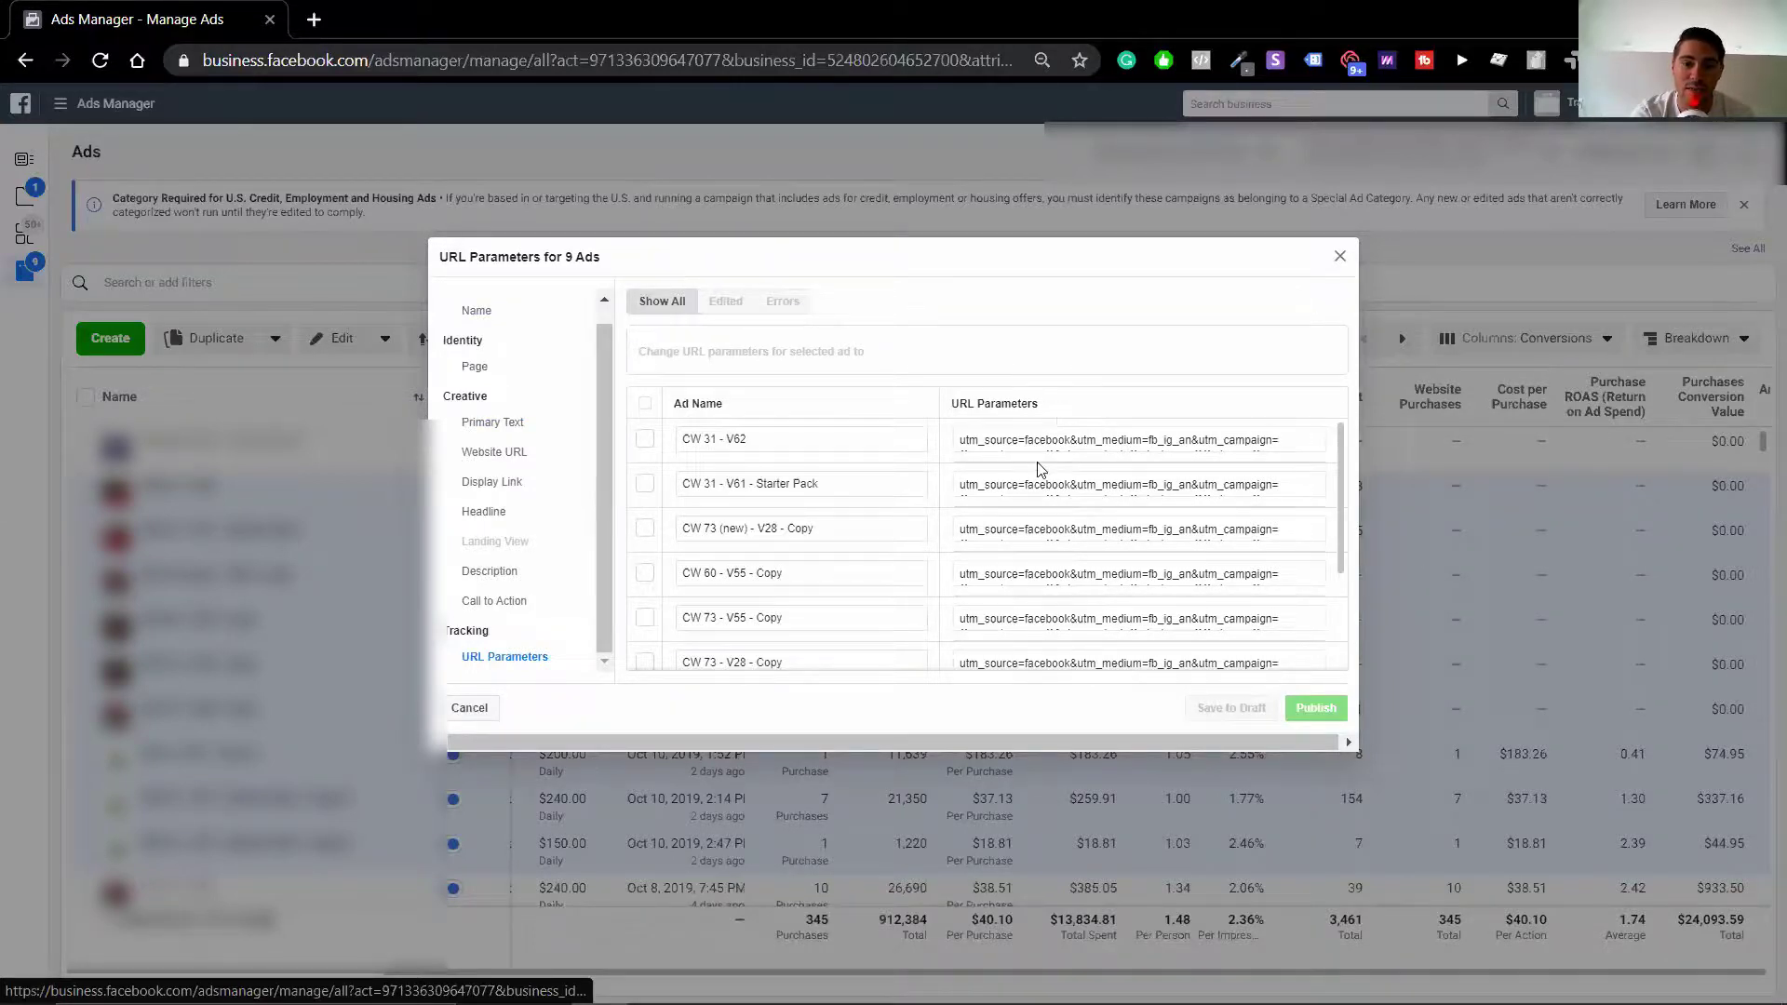
{"action": "scroll", "coordinate": [1040, 468], "scroll_direction": "down", "scroll_amount": 2}
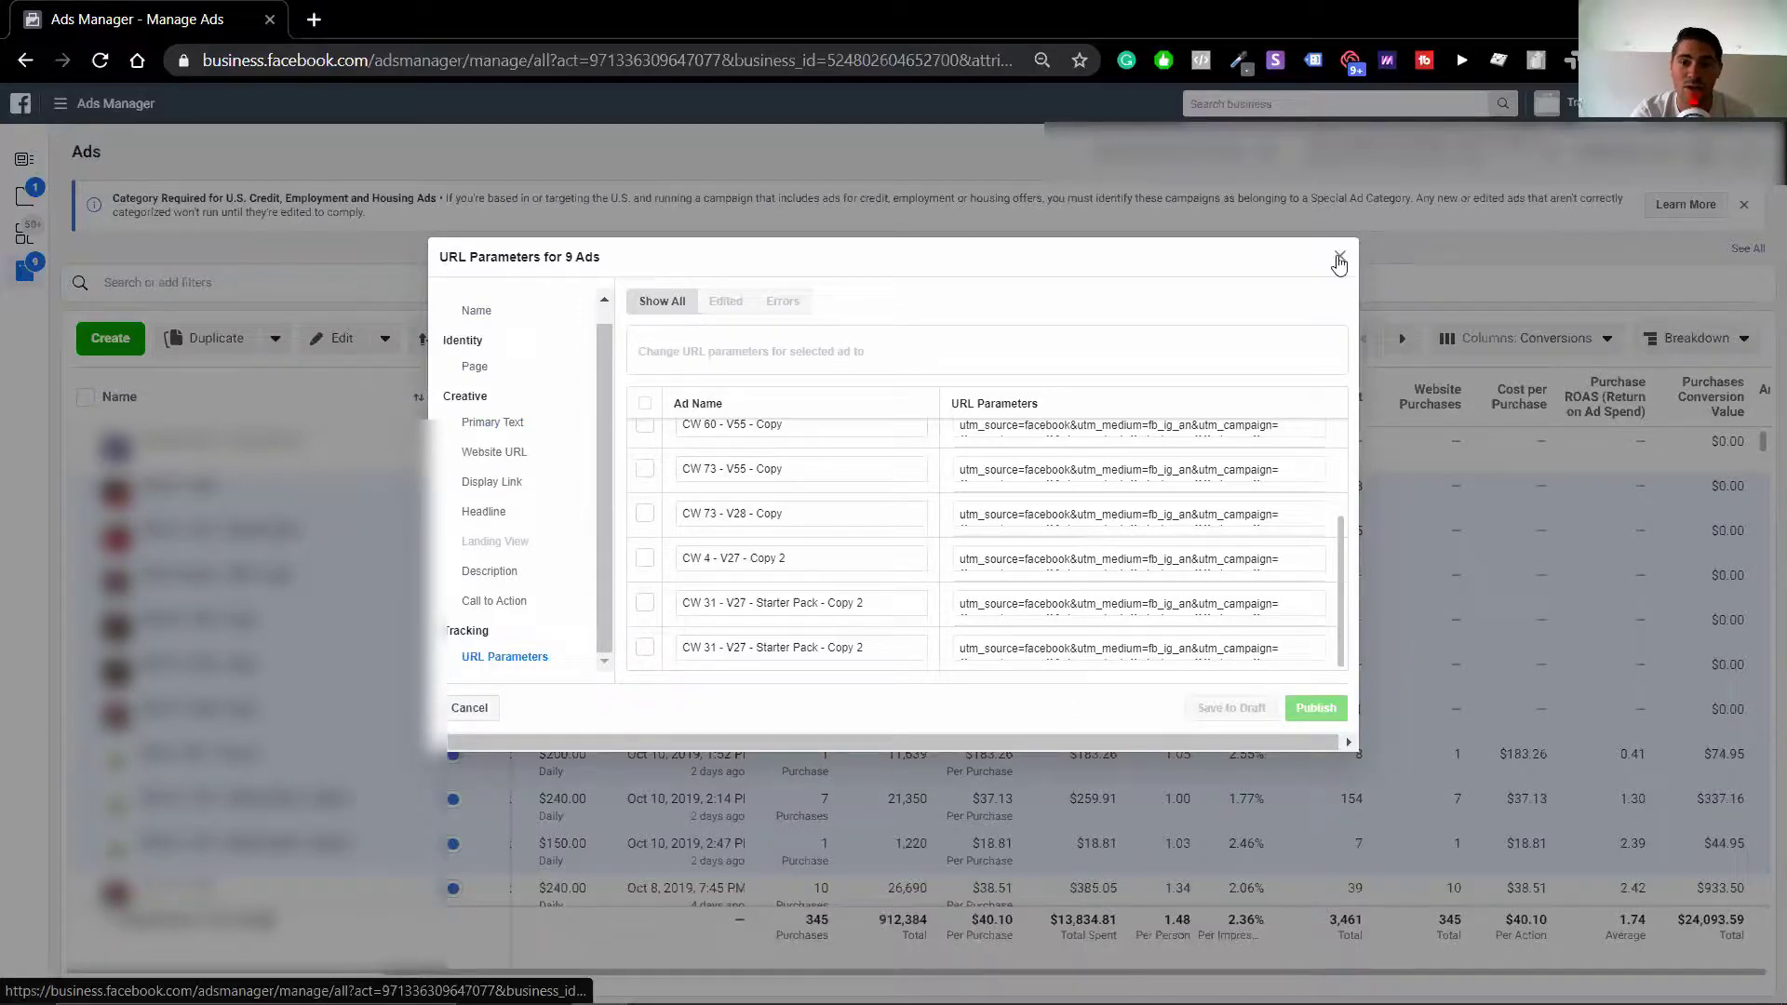
Close the ad editor and open Find and Replace for all 200 ad set names
{"action": "left_click", "coordinate": [1340, 257]}
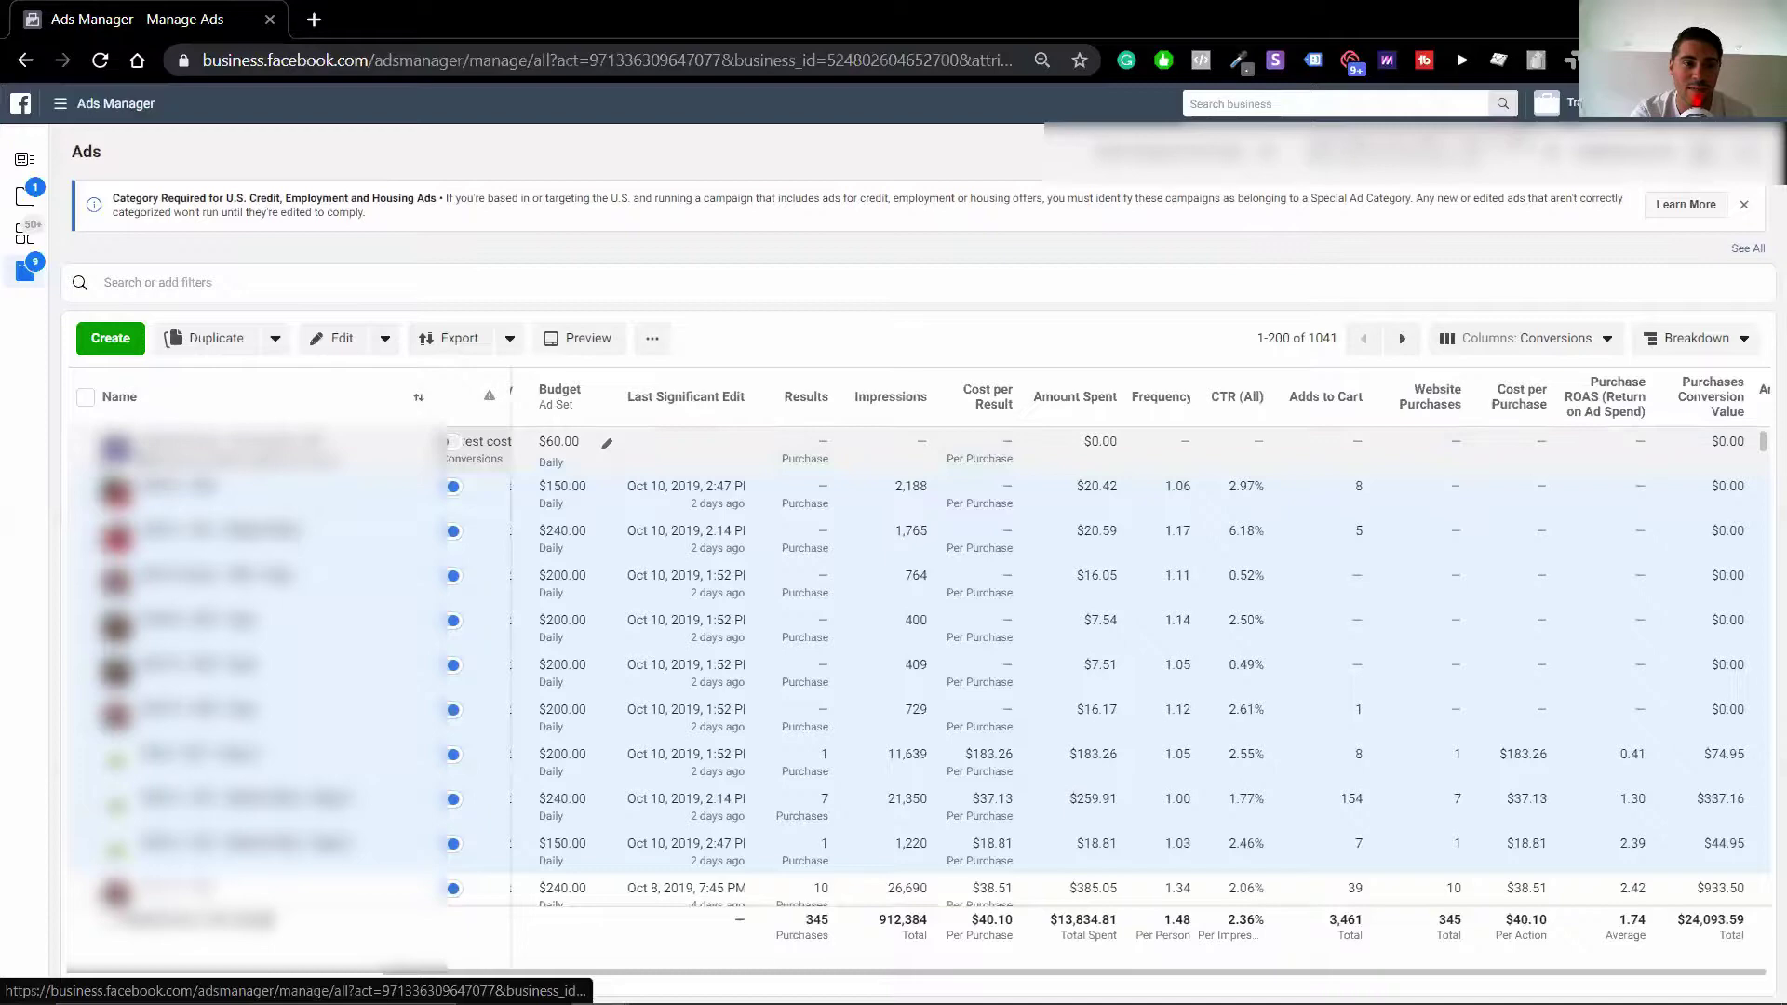
{"action": "left_click", "coordinate": [24, 233]}
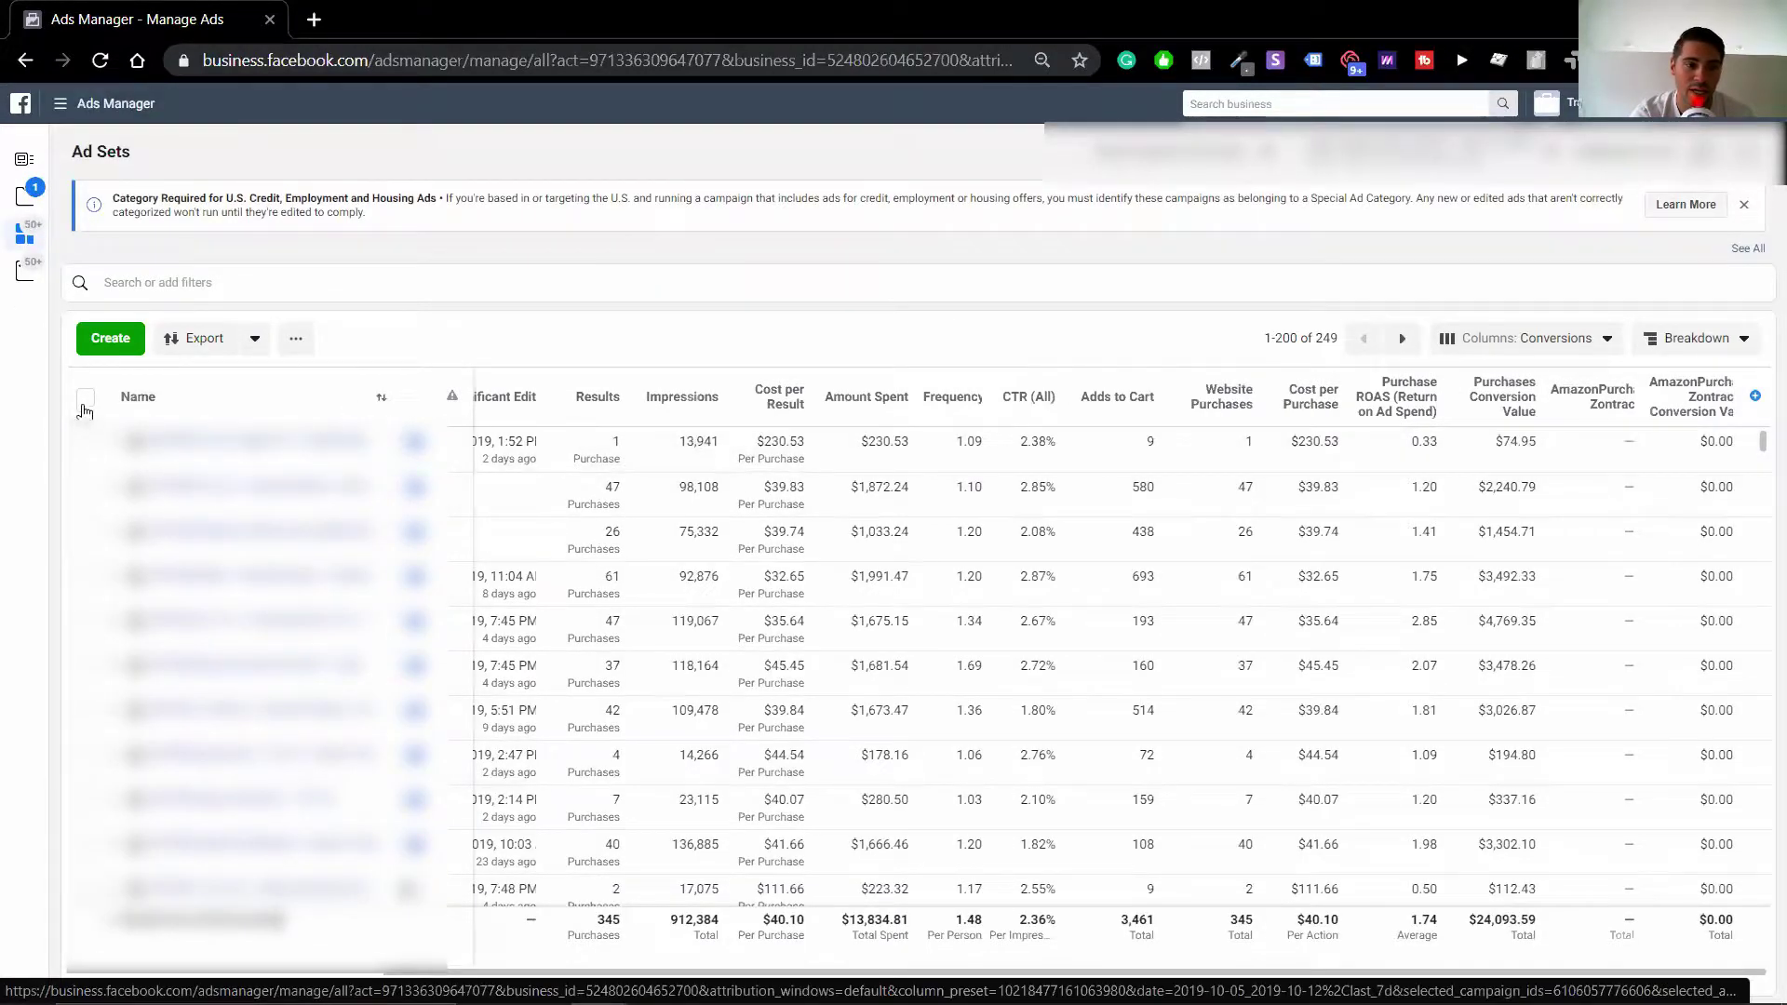
{"action": "left_click", "coordinate": [84, 397]}
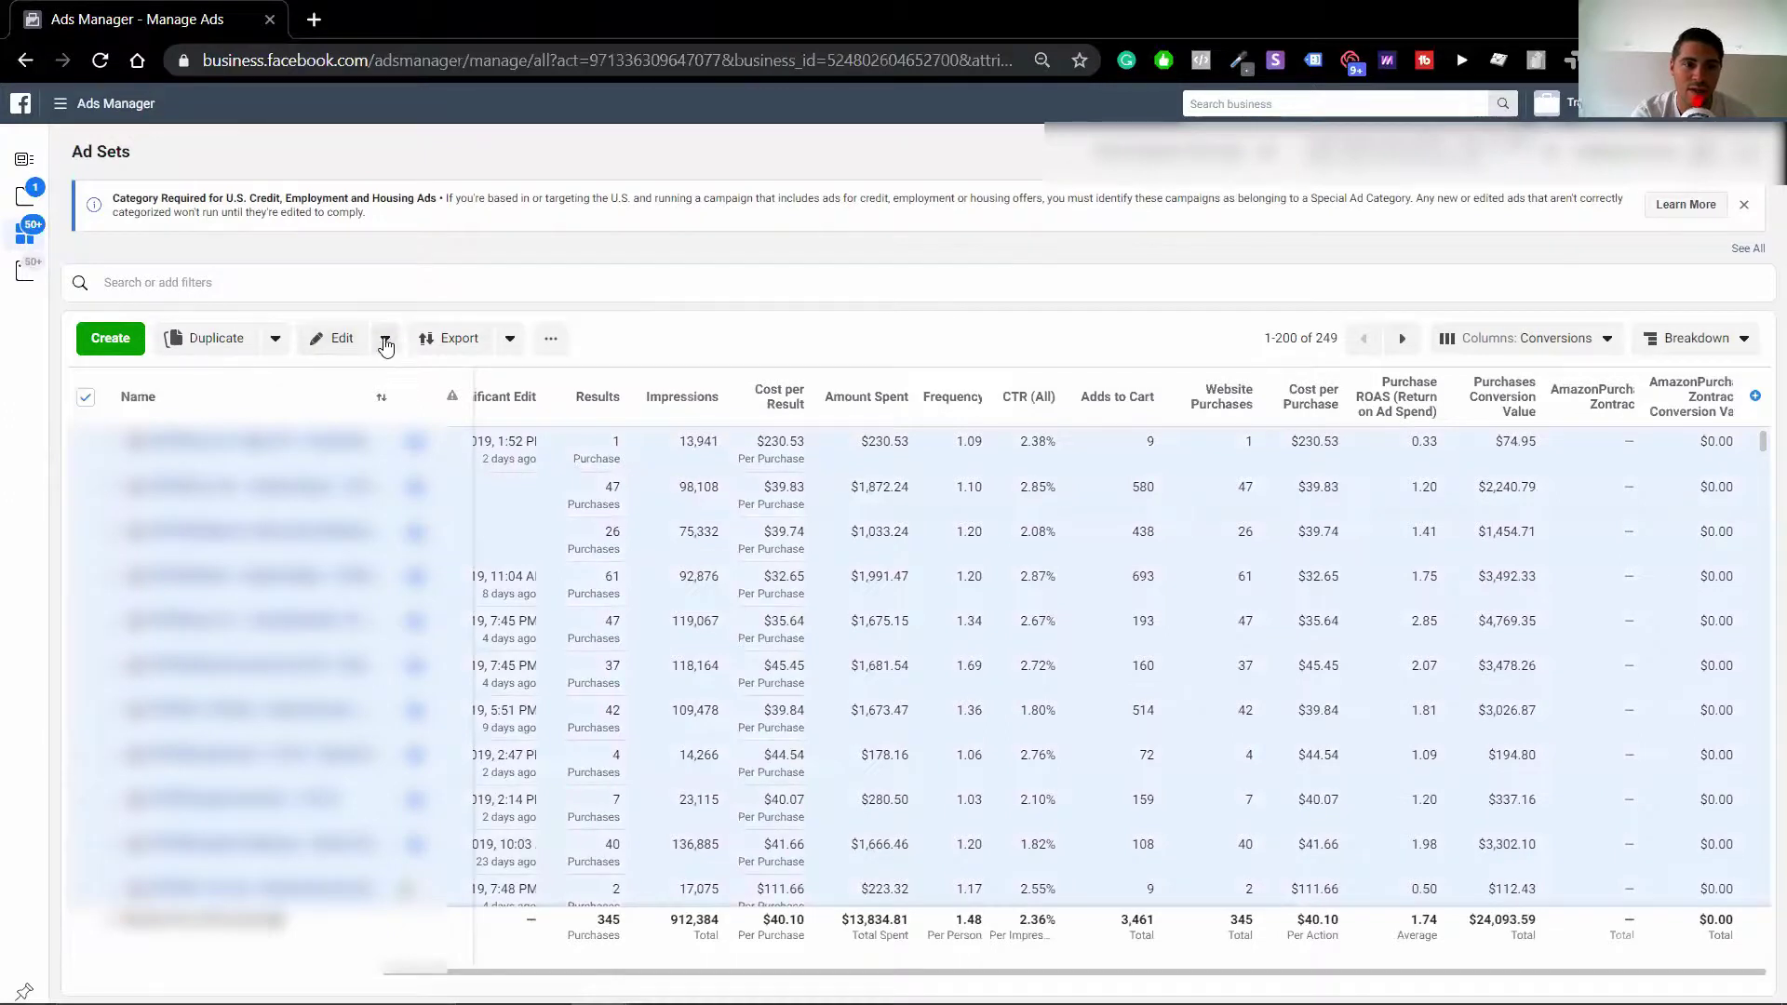
{"action": "left_click", "coordinate": [384, 337]}
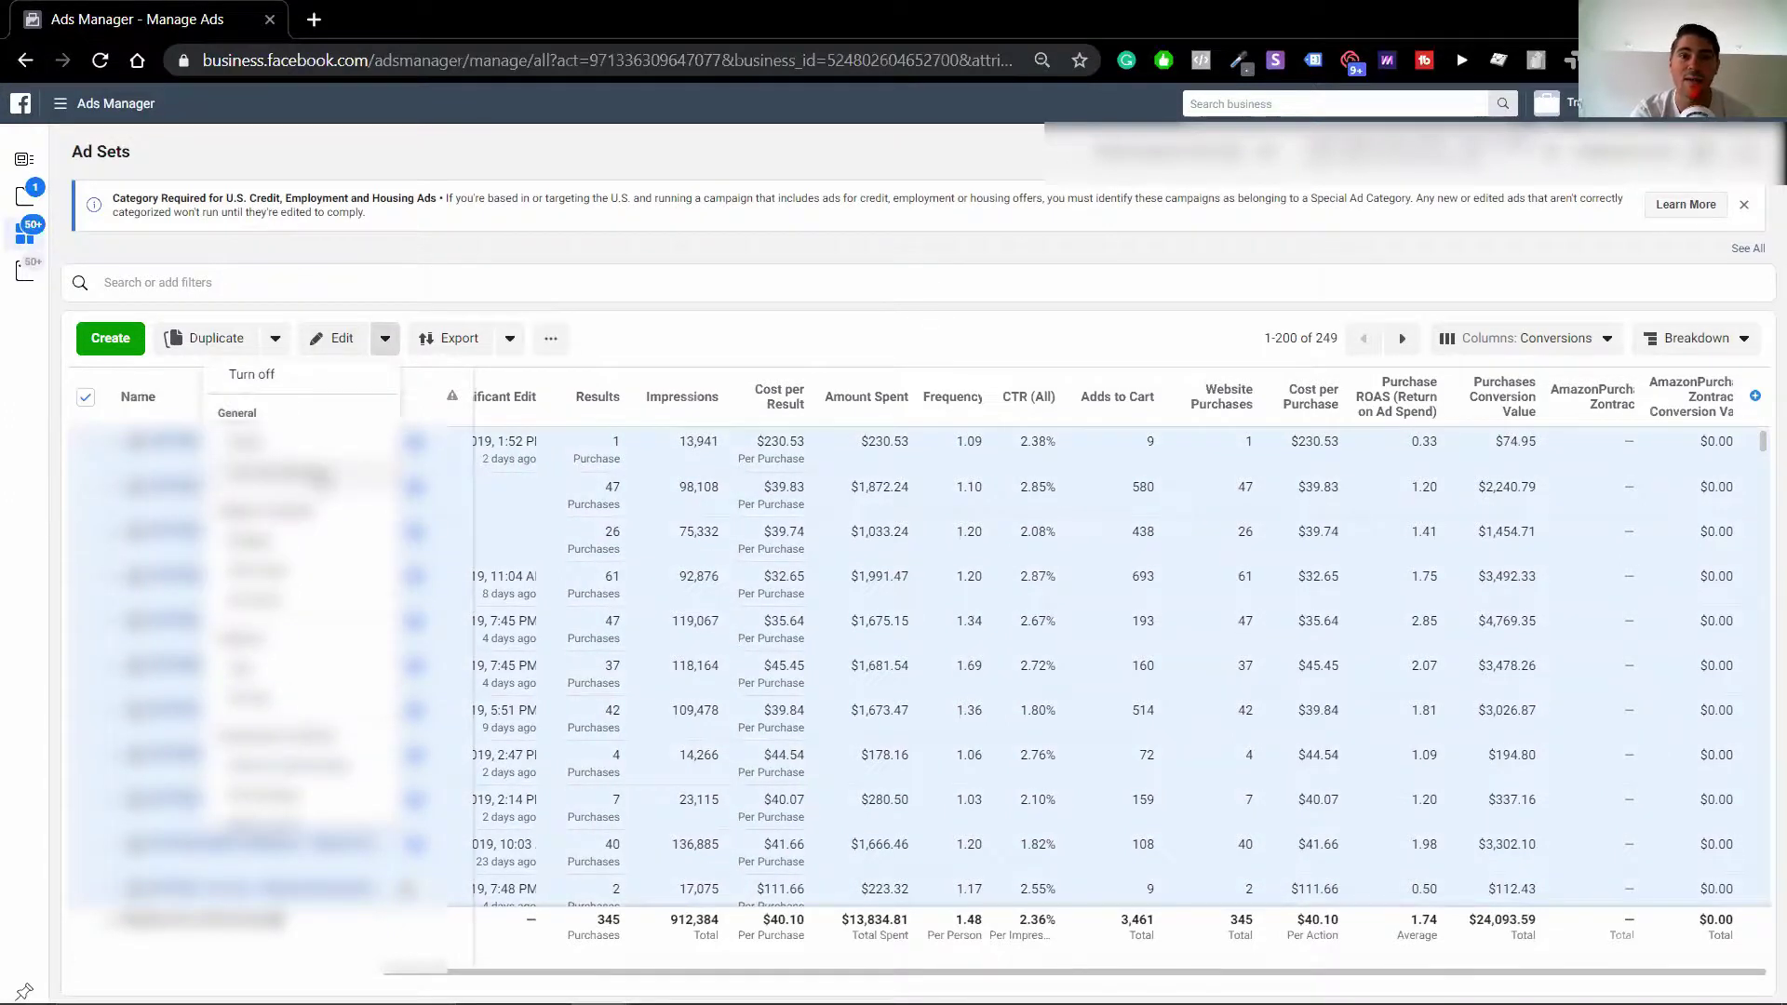
{"action": "left_click", "coordinate": [279, 474]}
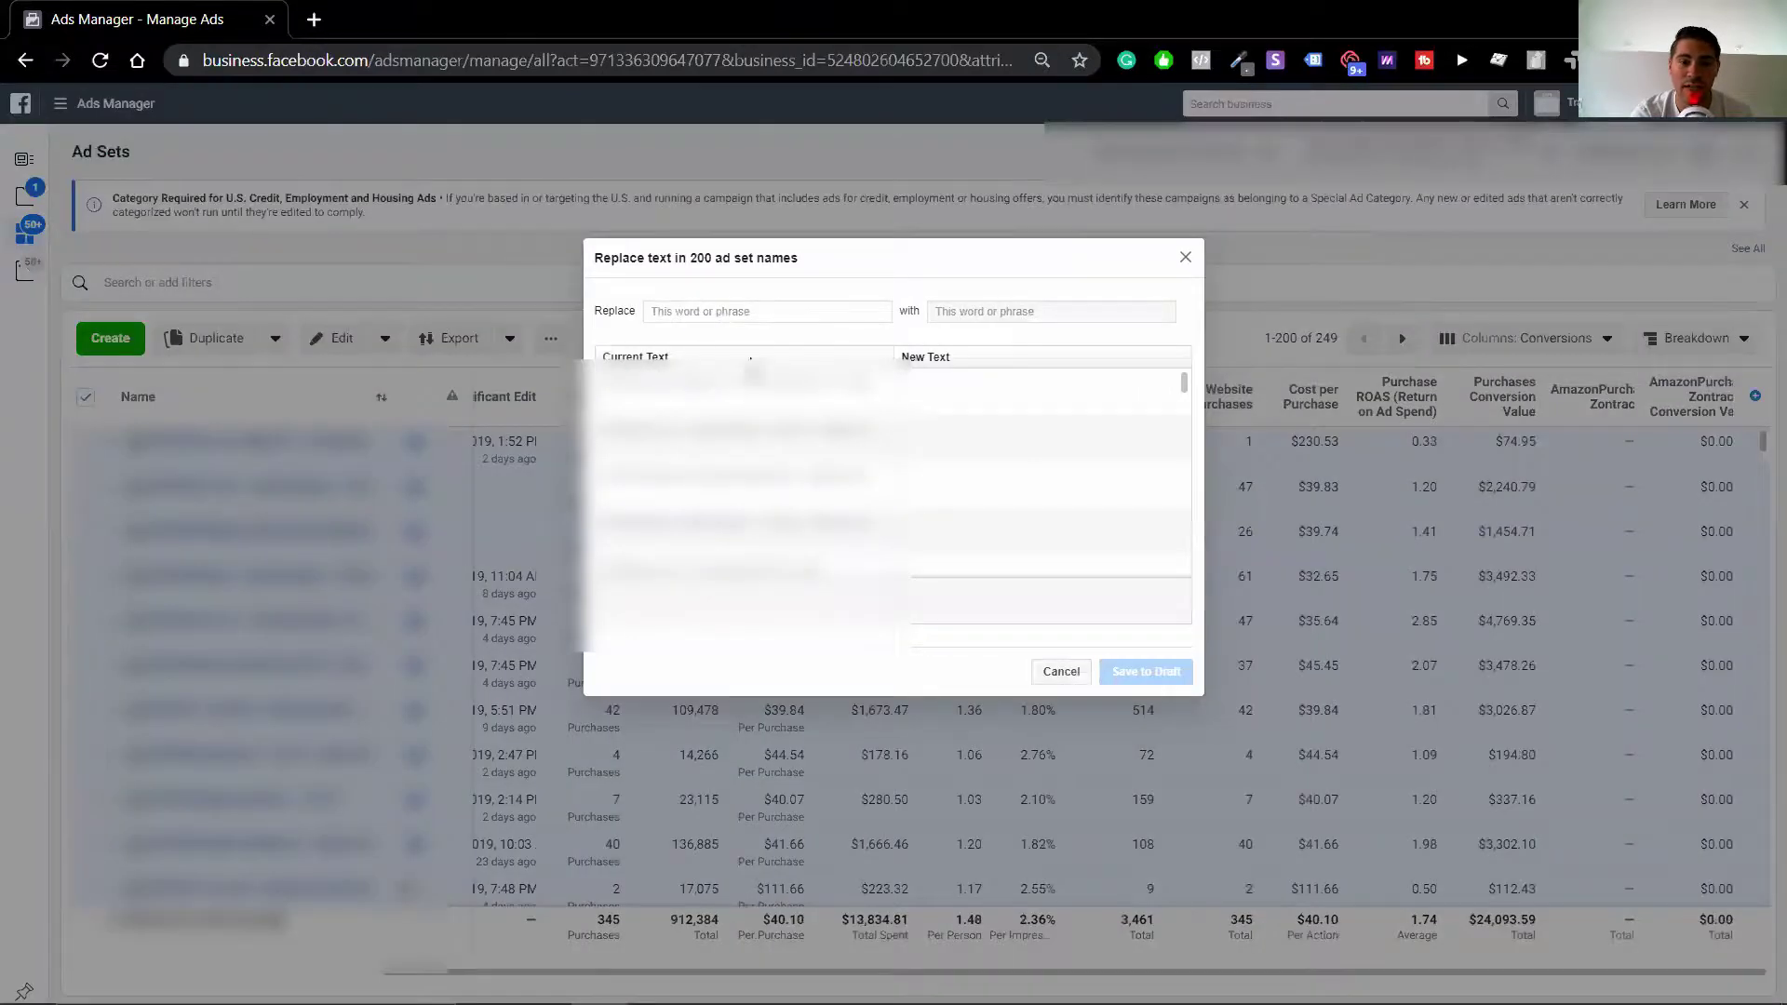